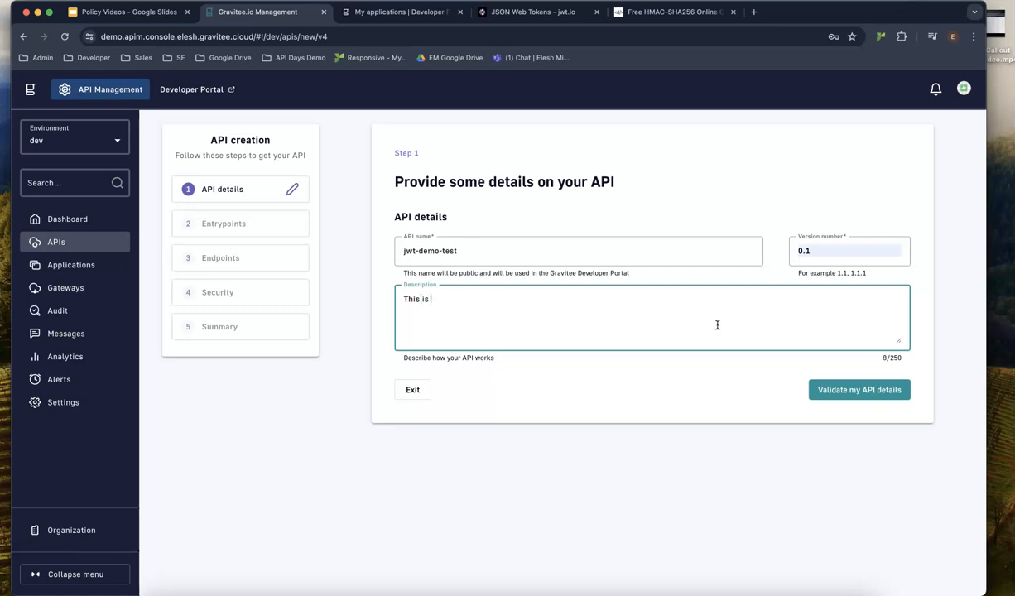
Make the API an HTTP proxy entrypoint with context path /jwt-demo.
click(865, 389)
click(413, 269)
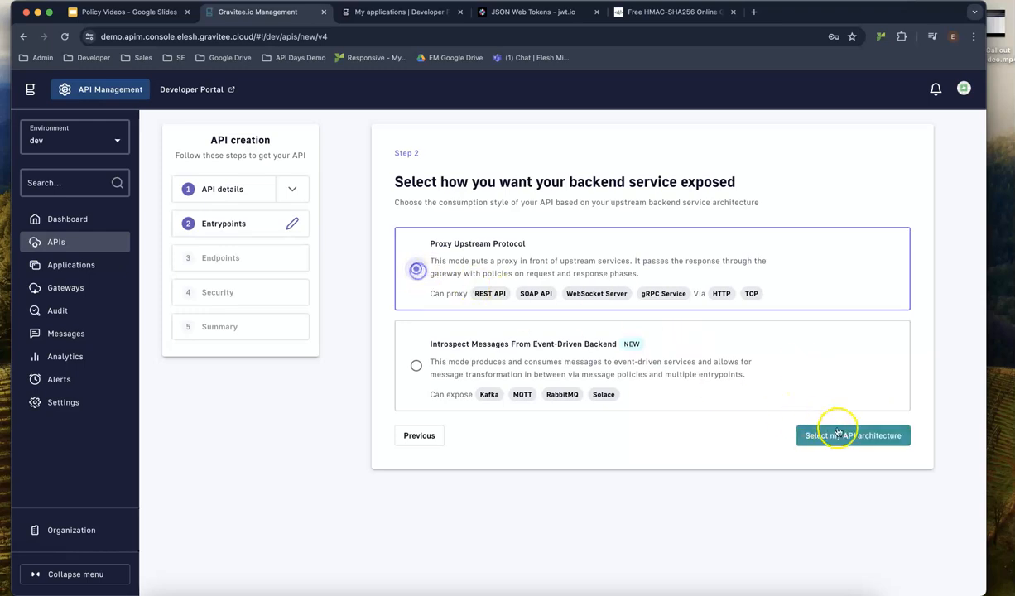
click(845, 432)
click(416, 259)
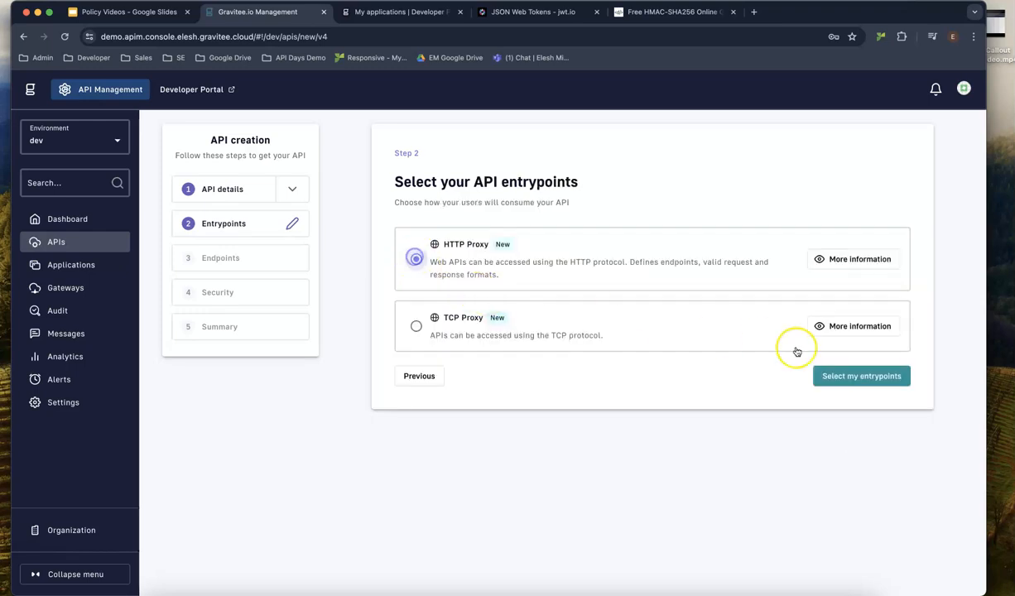
click(853, 375)
click(517, 351)
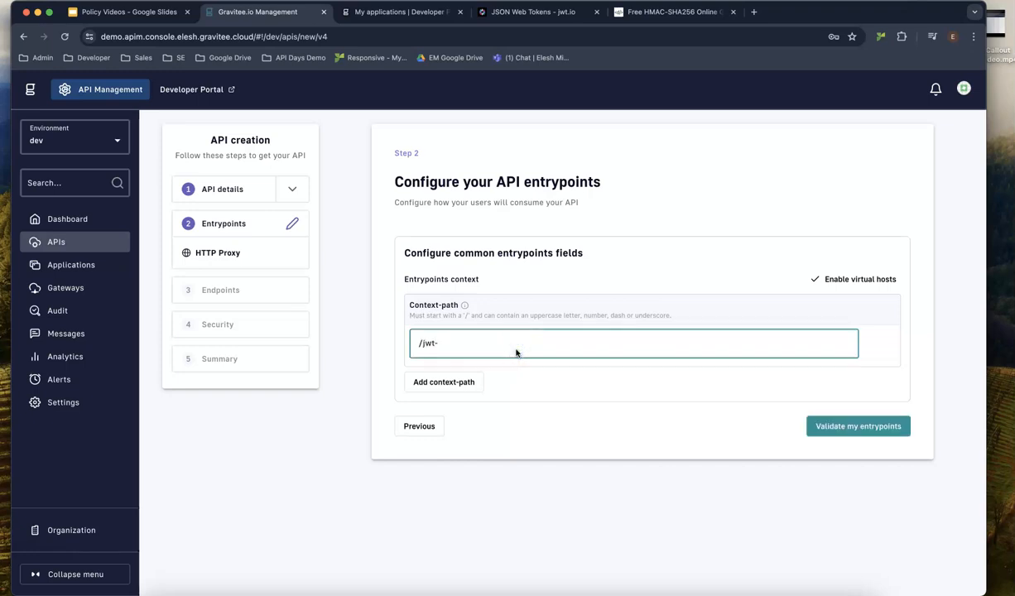
text(jwt-demo)
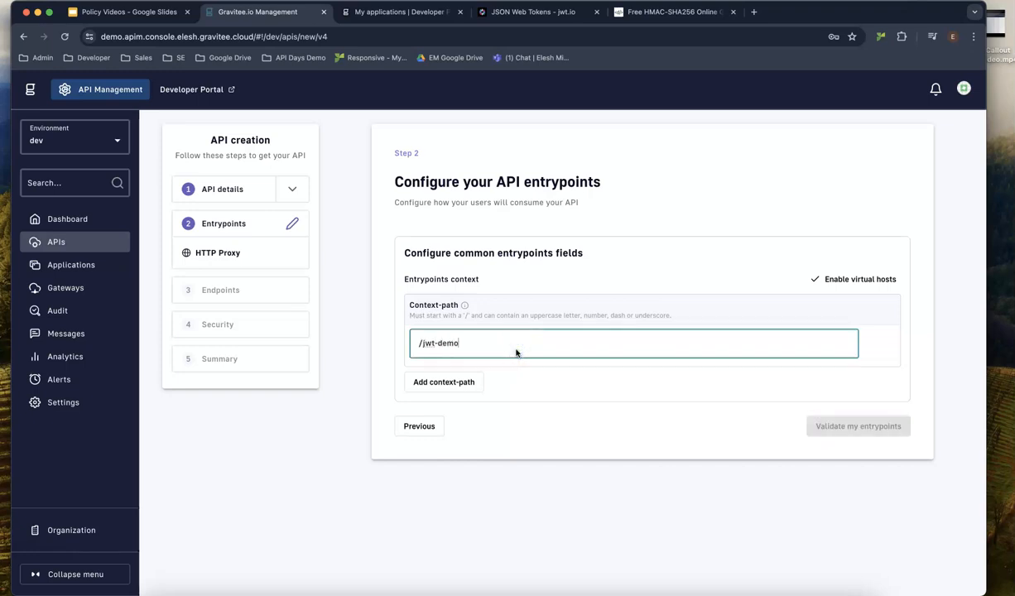
click(821, 424)
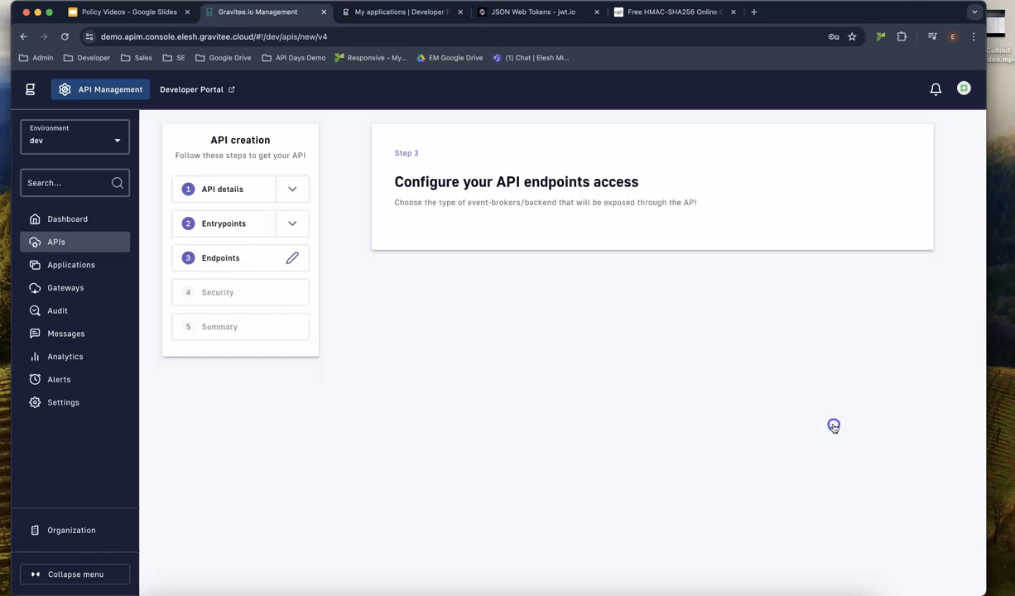
click(487, 294)
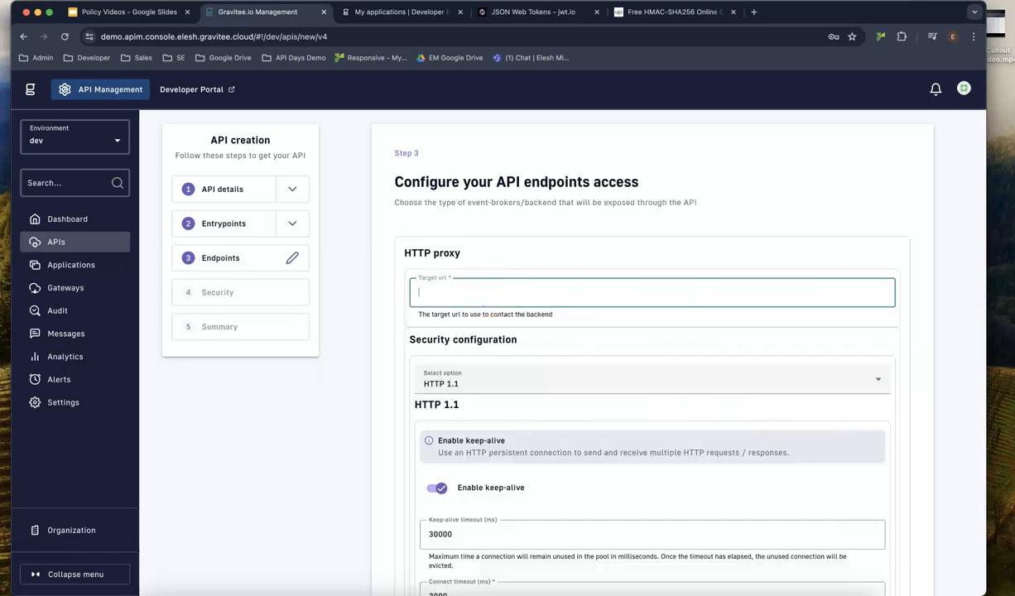
key(super+Tab)
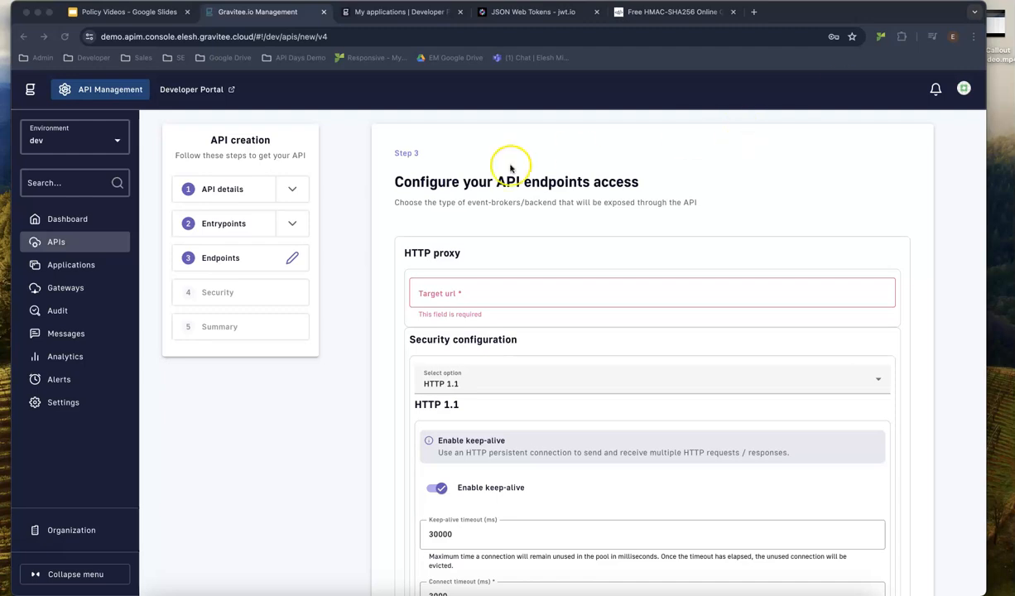
click(496, 292)
text(https://api.tfl.gov.uk/line/mode/tube/status)
scroll(546, 327, down, 10)
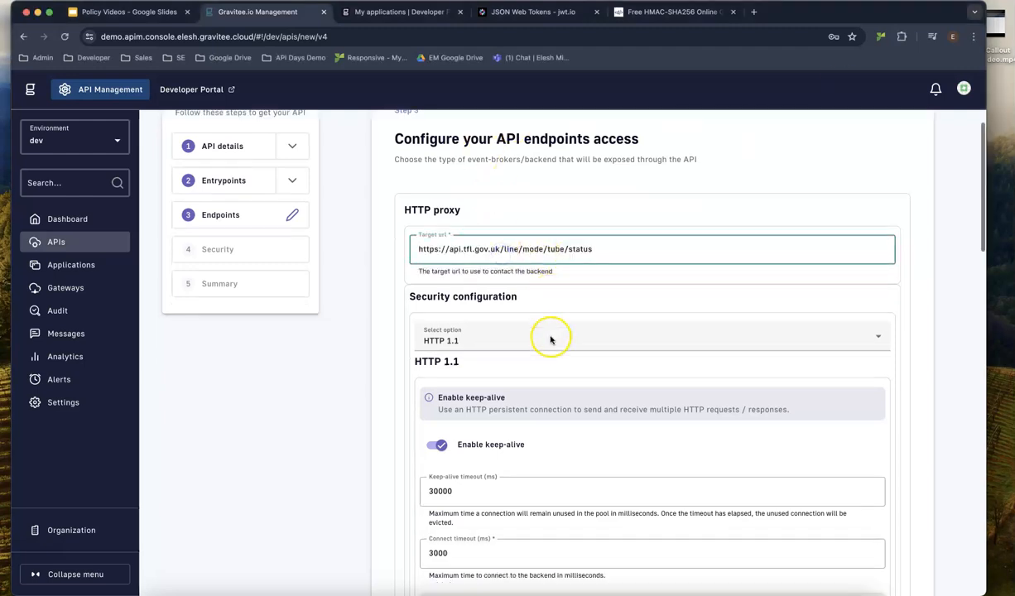
scroll(547, 327, down, 5)
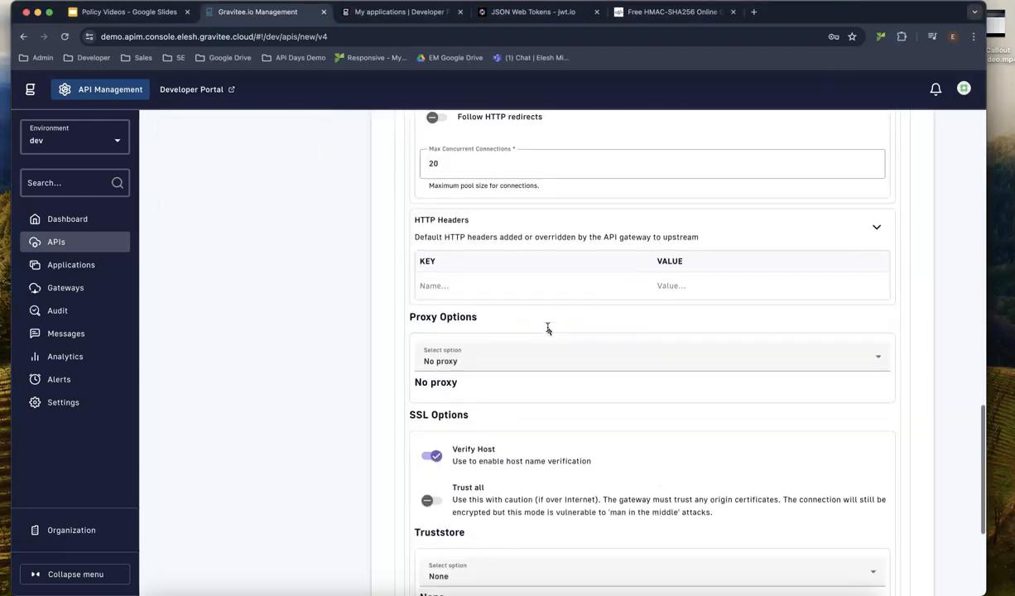
Accept the endpoint and default keyless plan, then save and deploy jwt-demo-test.
click(846, 538)
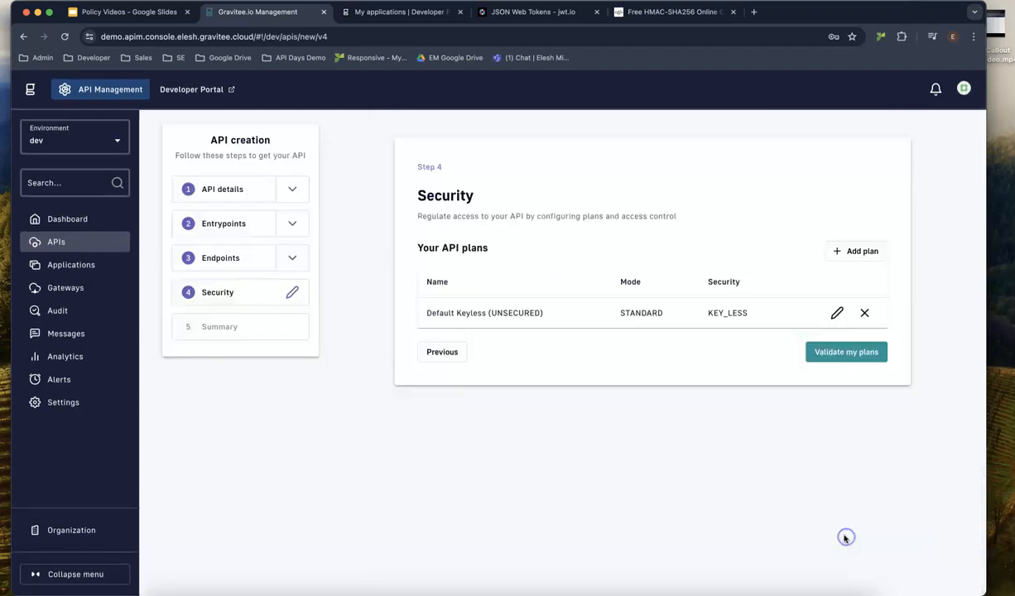
click(861, 354)
scroll(675, 469, down, 2)
click(509, 509)
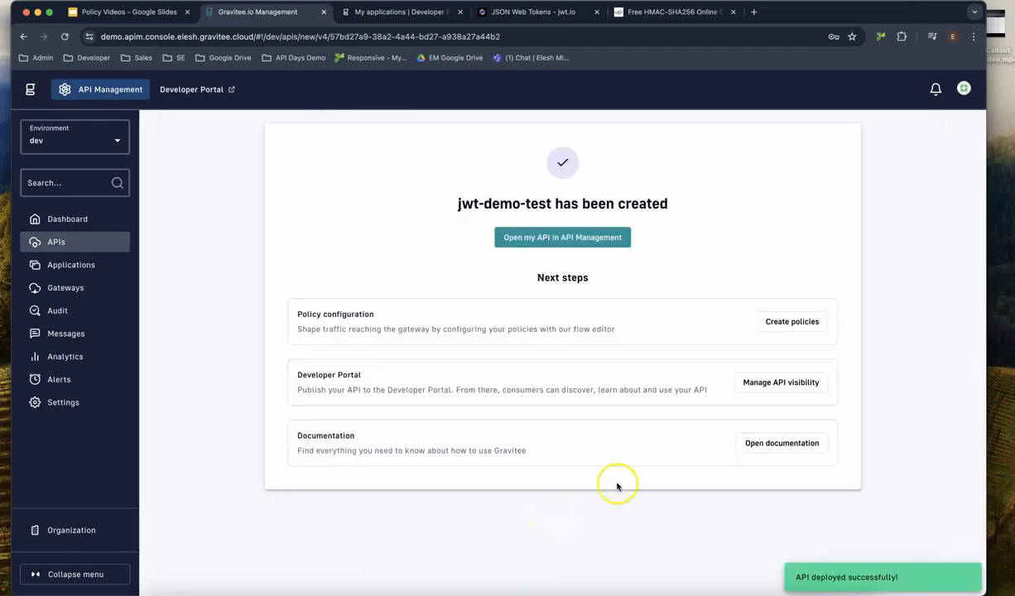
Publish jwt-demo-test to the portal and deploy its pending changes.
click(581, 241)
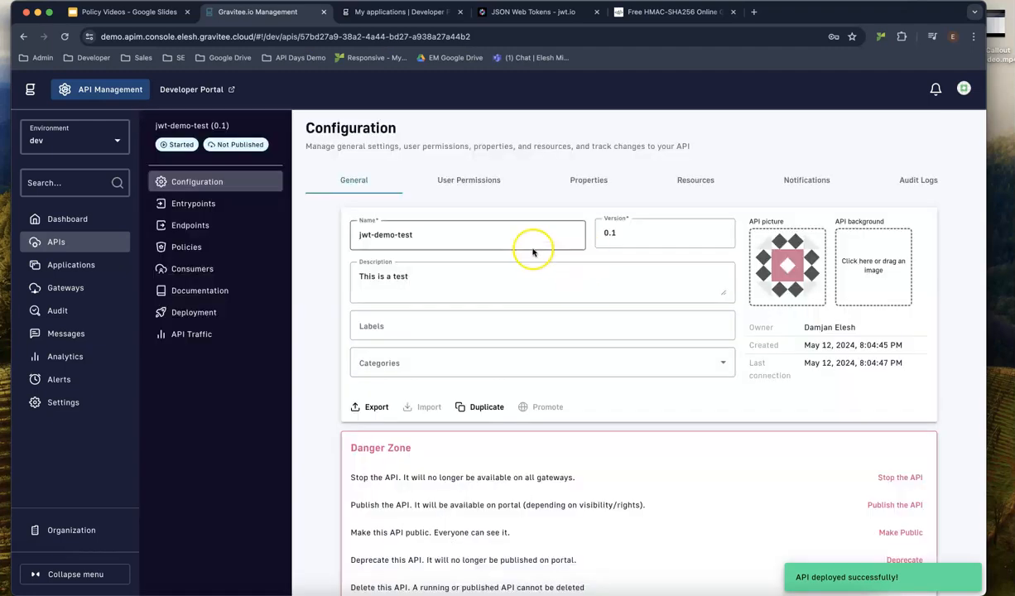
click(895, 504)
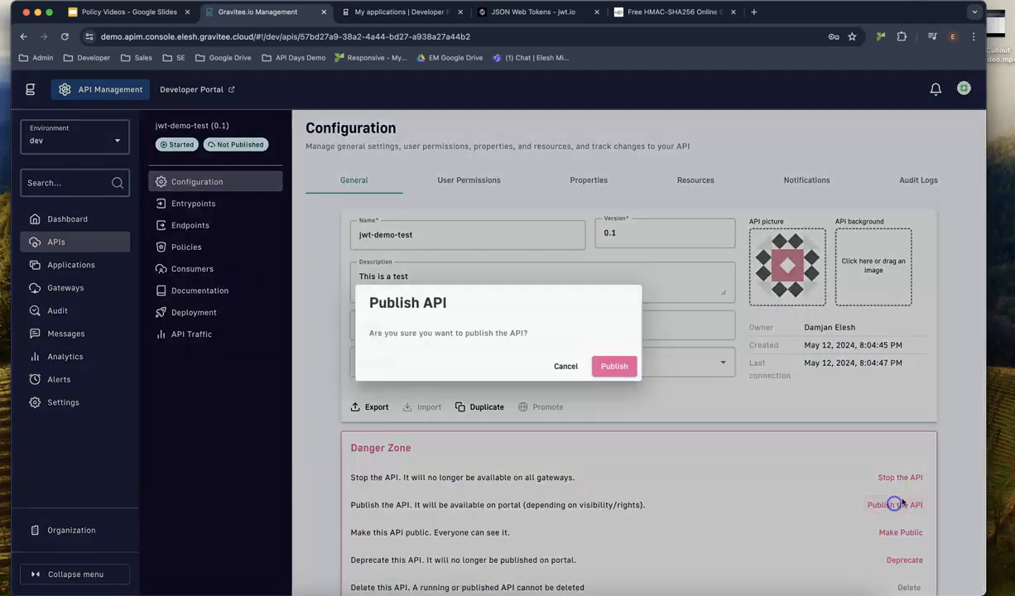
click(611, 427)
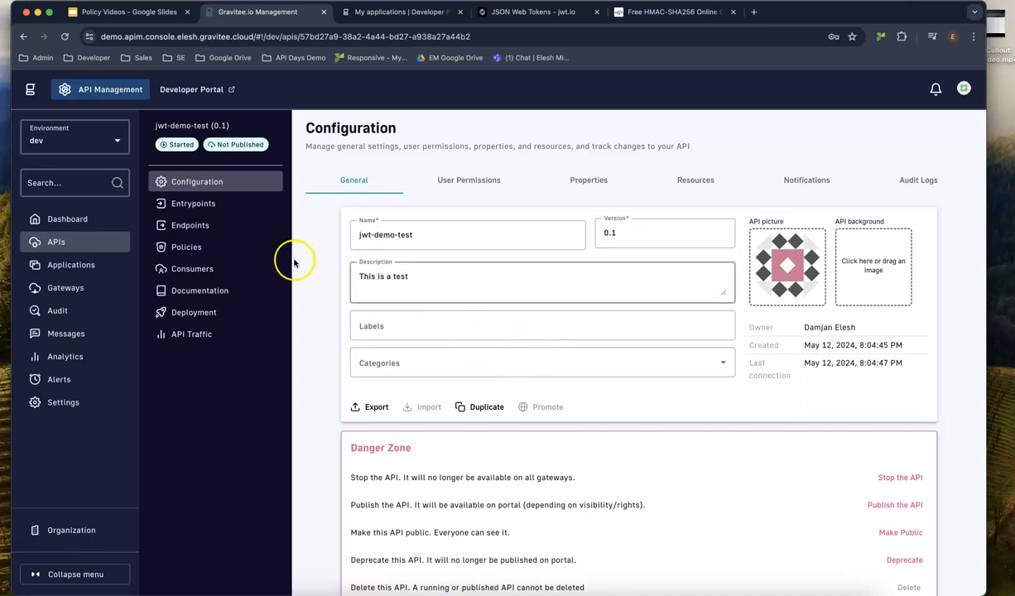
click(934, 141)
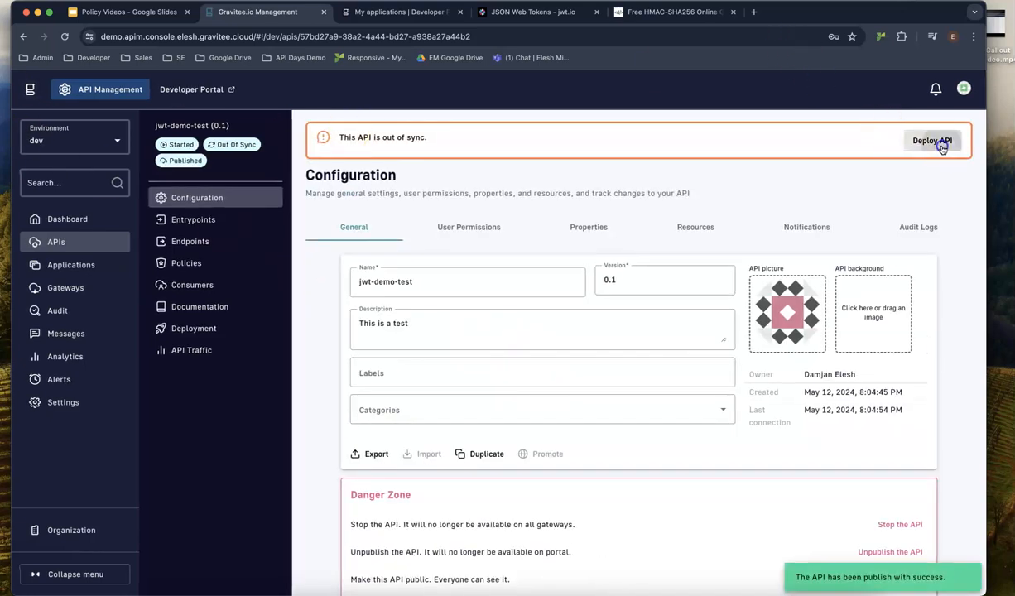
click(646, 414)
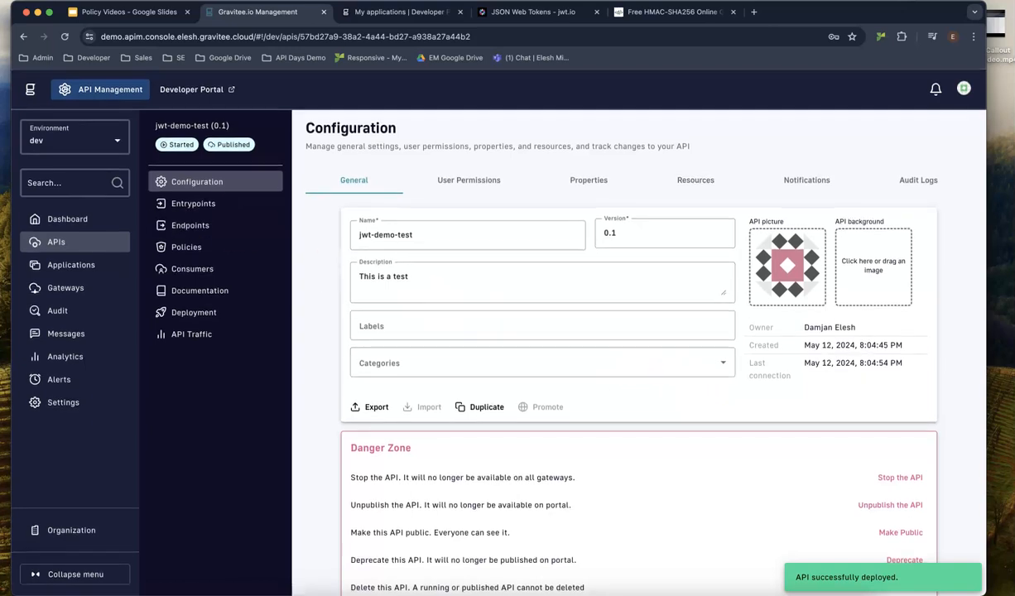
key(super+Tab)
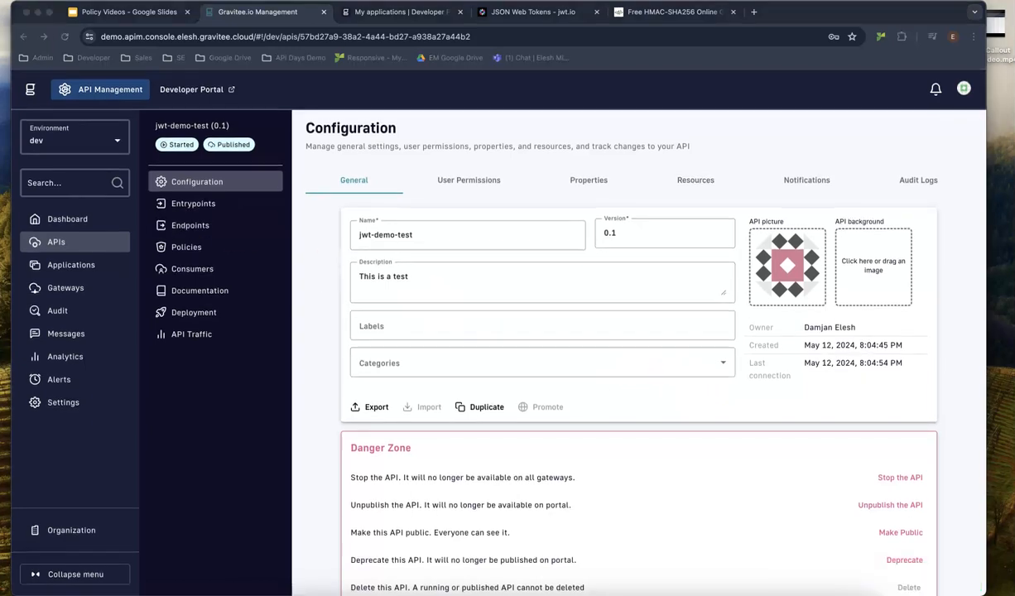
Resend the Postman GET to the /jwt-demo gateway URL and get 200 OK with tube statuses.
drag(2, 90, 616, 47)
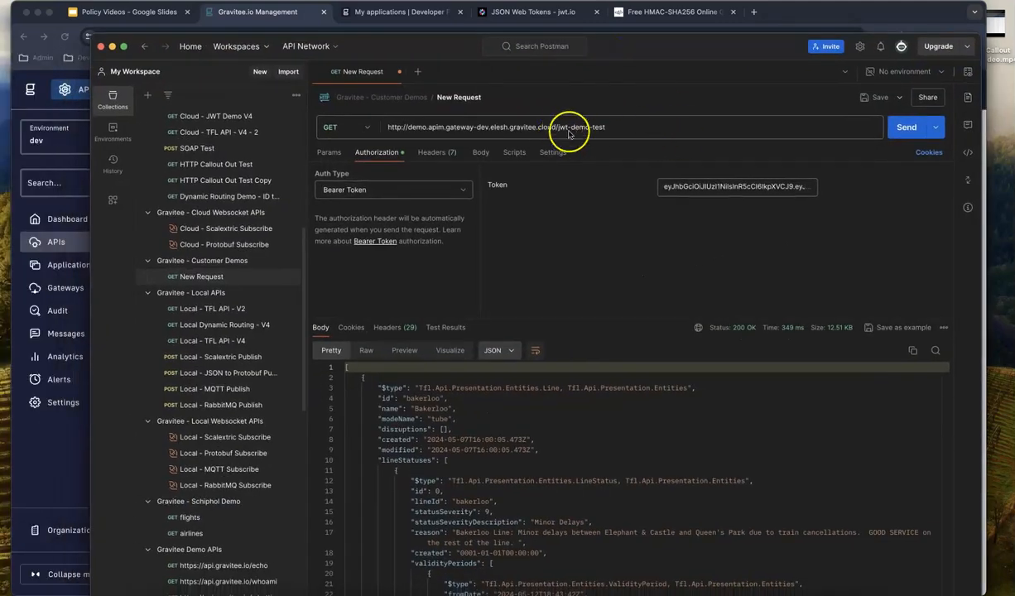
click(906, 128)
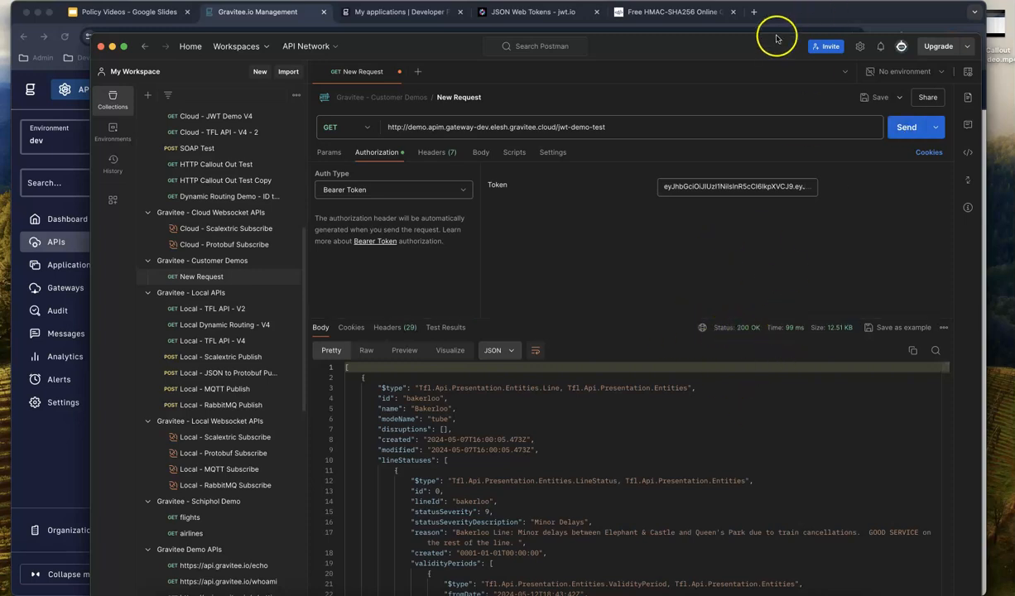
drag(770, 41, 0, 9)
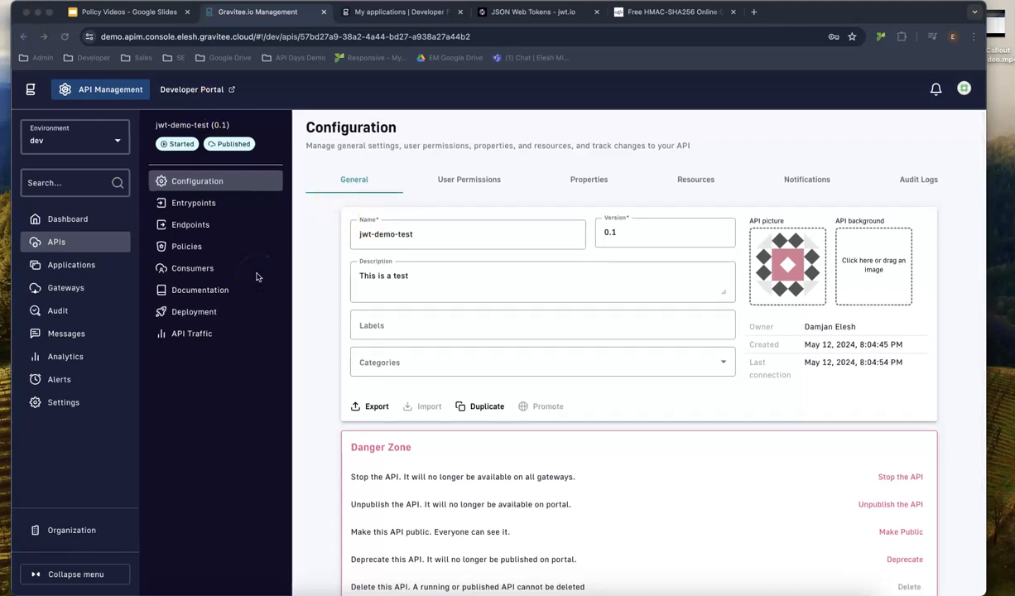
Add a JWT plan jwt-demo-test-plan with a description under Consumers and continue to its JWT settings.
click(199, 269)
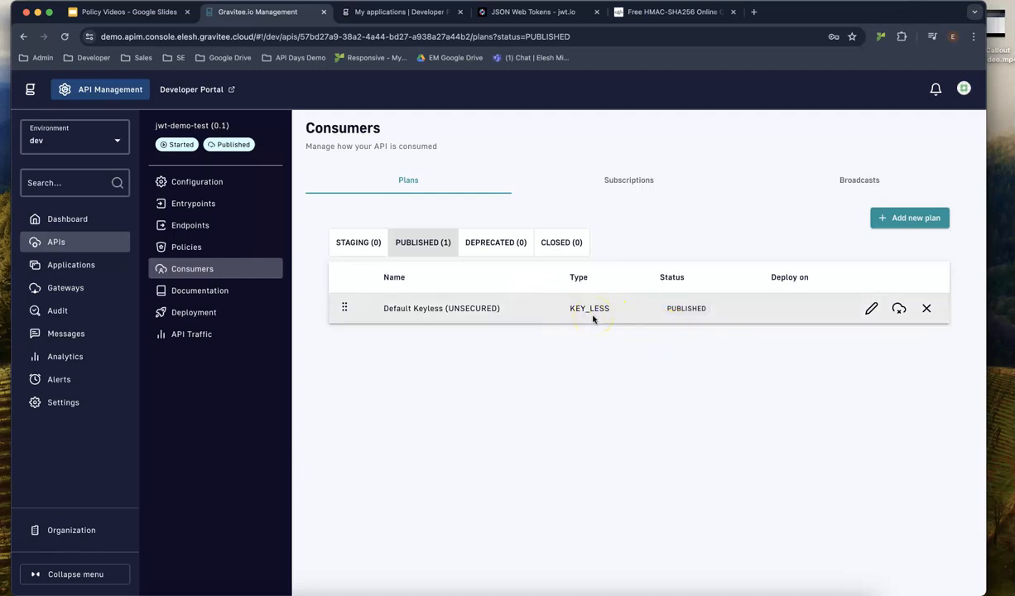
click(908, 219)
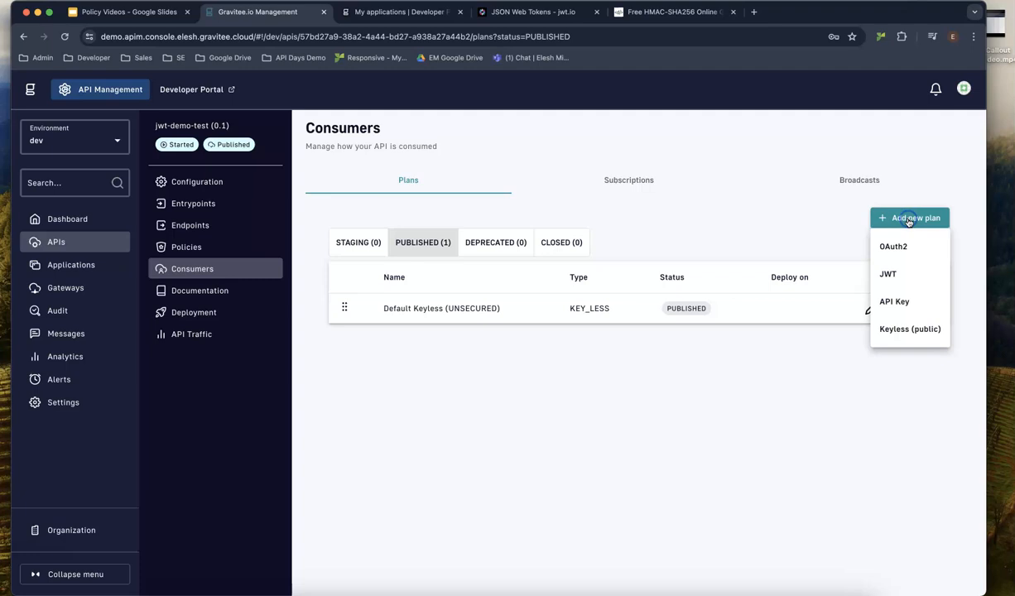
click(890, 280)
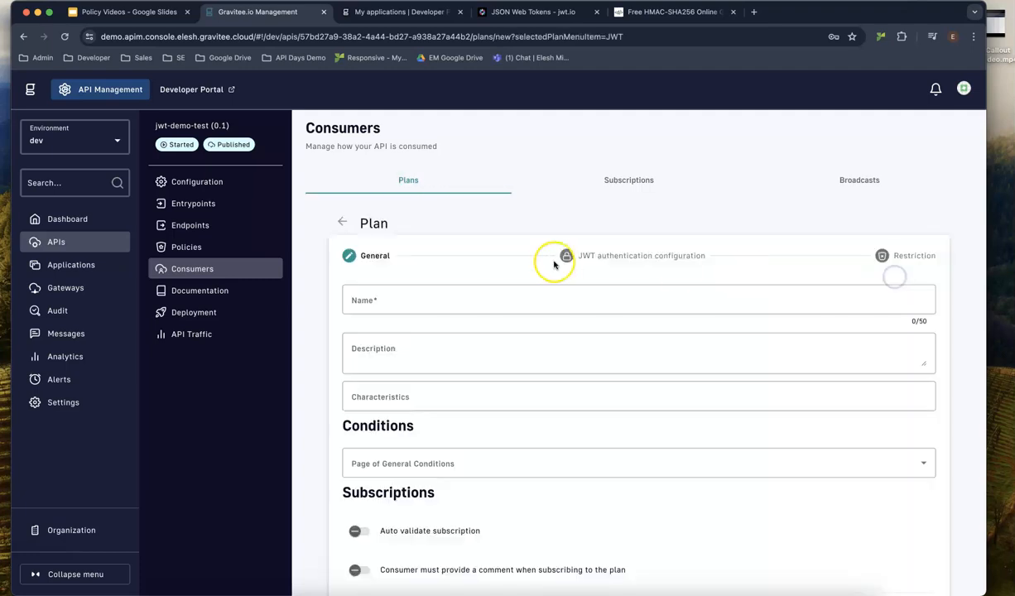
scroll(550, 262, down, 2)
click(513, 248)
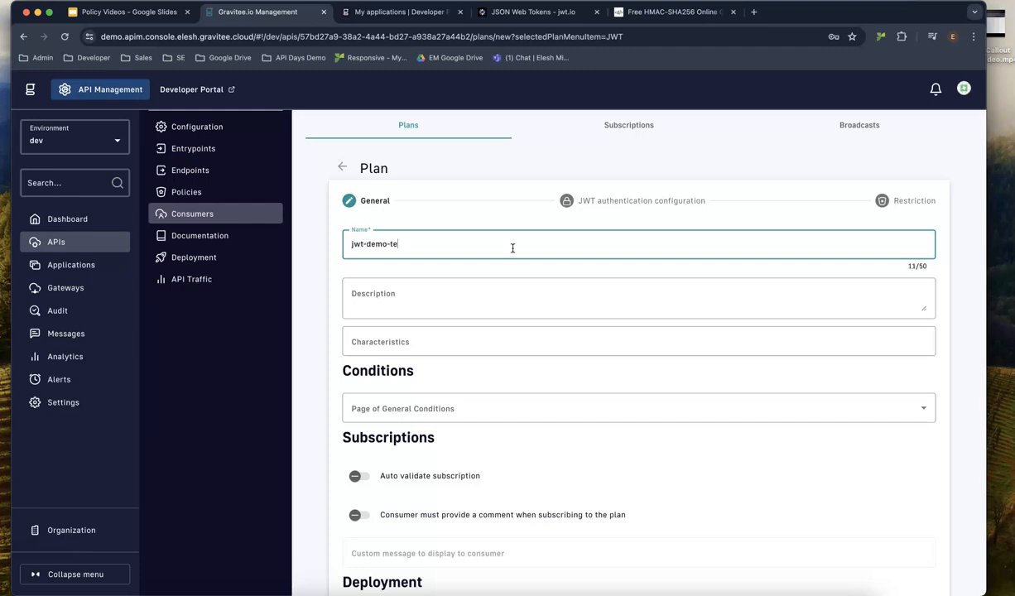
click(493, 292)
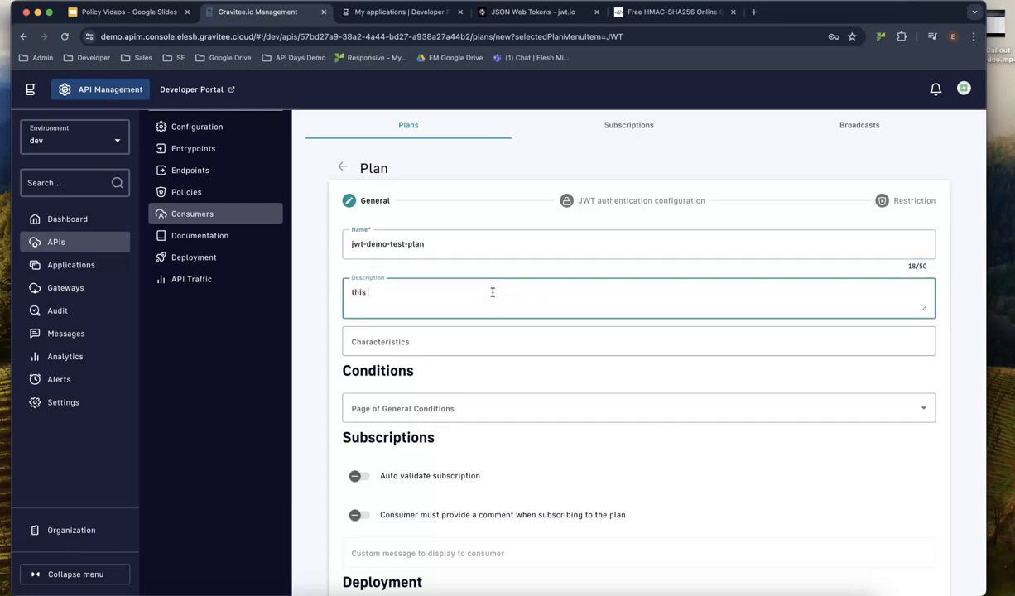
scroll(553, 378, down, 5)
click(909, 548)
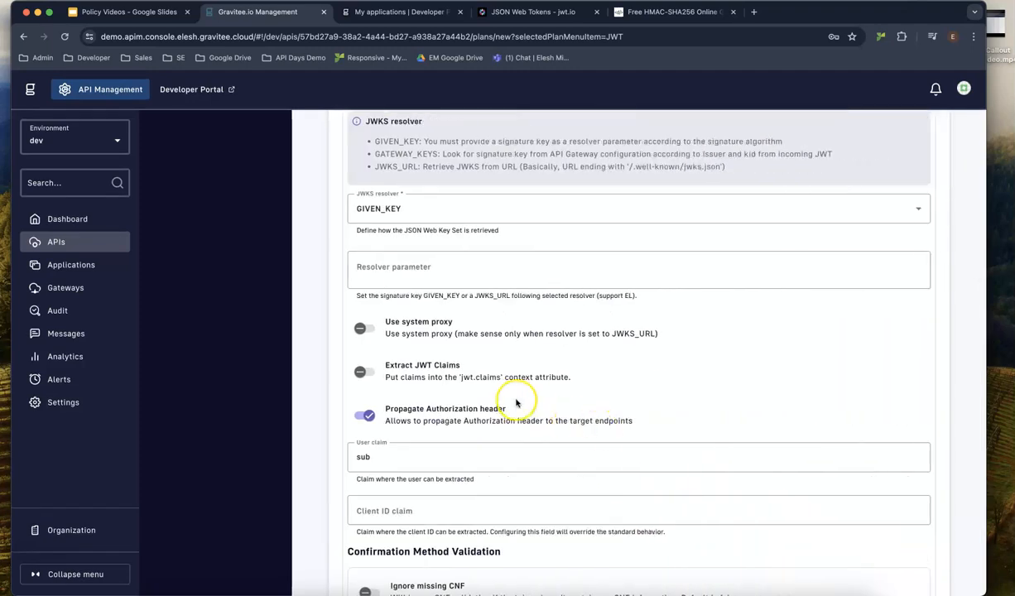
scroll(471, 329, up, 5)
click(405, 290)
Set the plan's signature to HMAC_HS256, keeping GIVEN_KEY as the JWKS resolver.
click(405, 290)
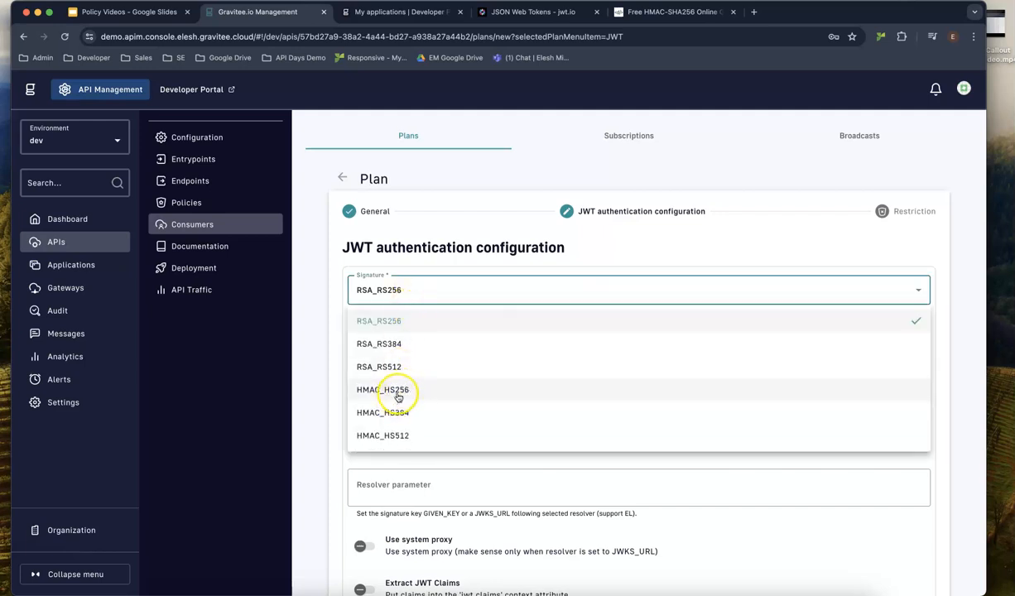
click(407, 394)
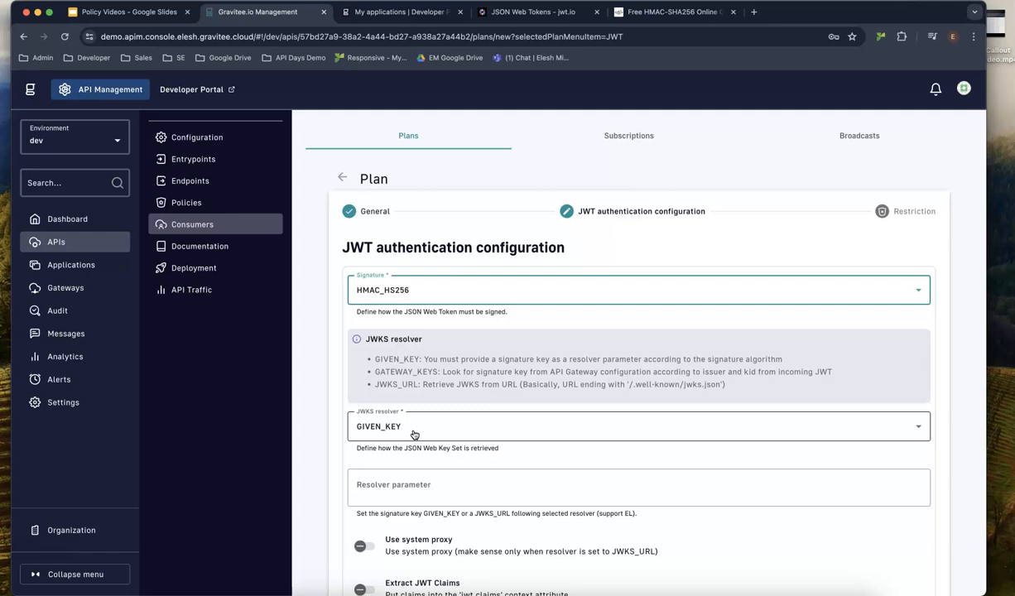
click(414, 434)
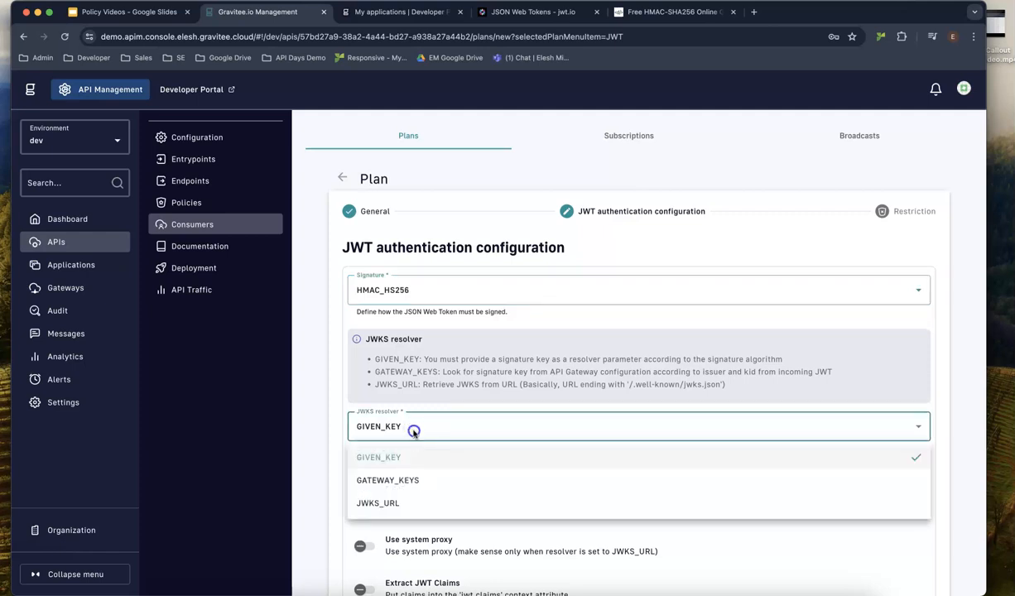
click(413, 430)
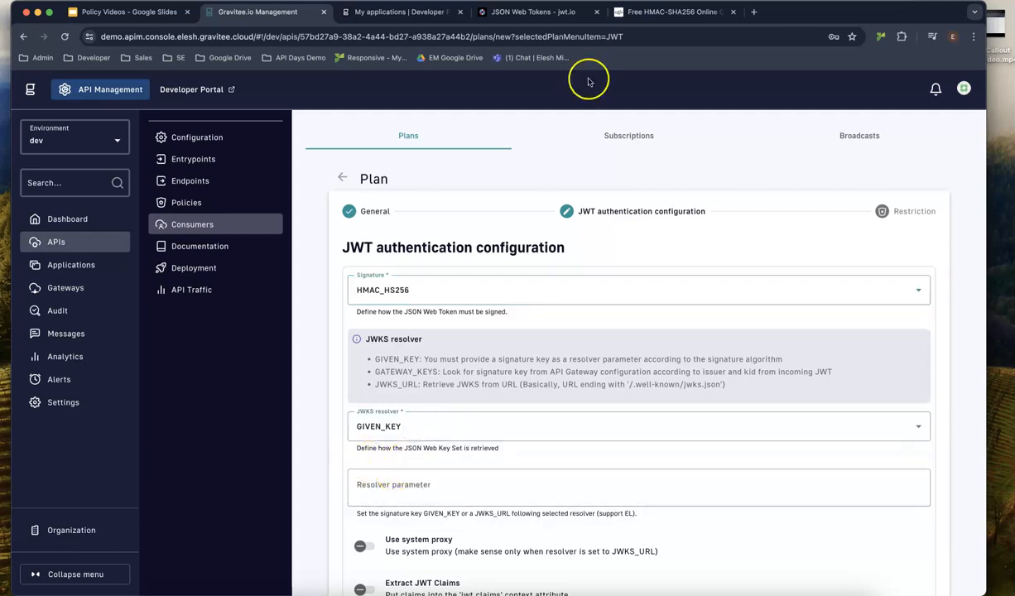
click(662, 12)
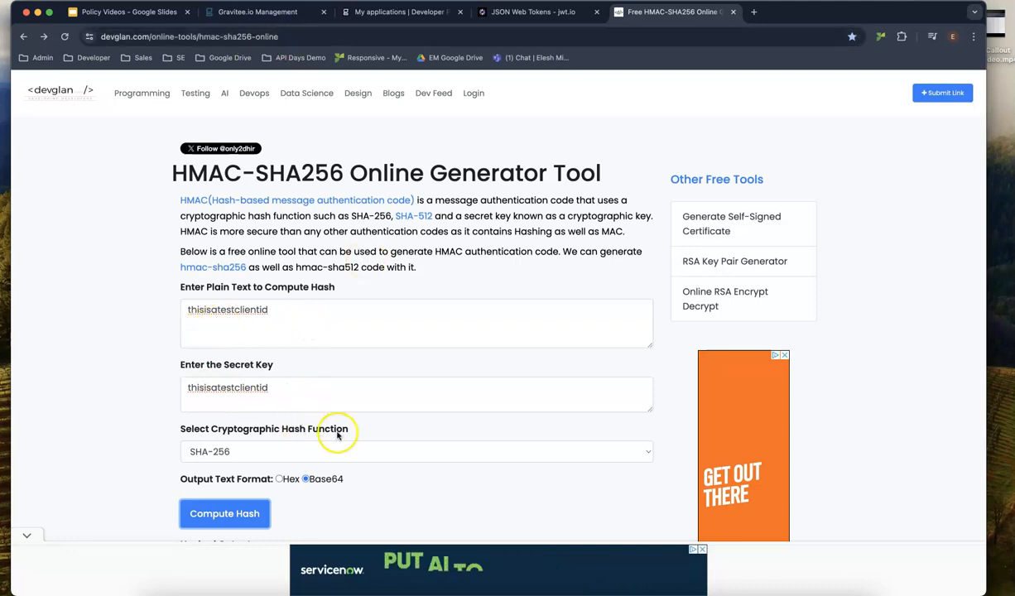
Compute the Base64 SHA-256 hash of the entered text and secret, and select the hashed output.
click(225, 513)
scroll(331, 497, down, 1)
drag(443, 508, 166, 506)
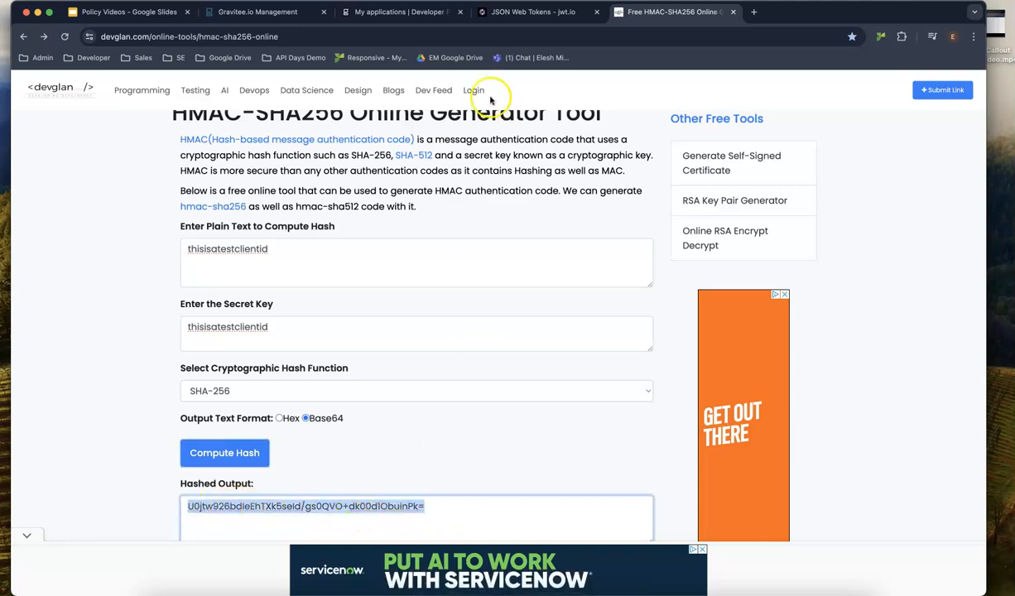
Paste the generated hash as the resolver parameter and create the JWT plan.
click(277, 21)
click(401, 480)
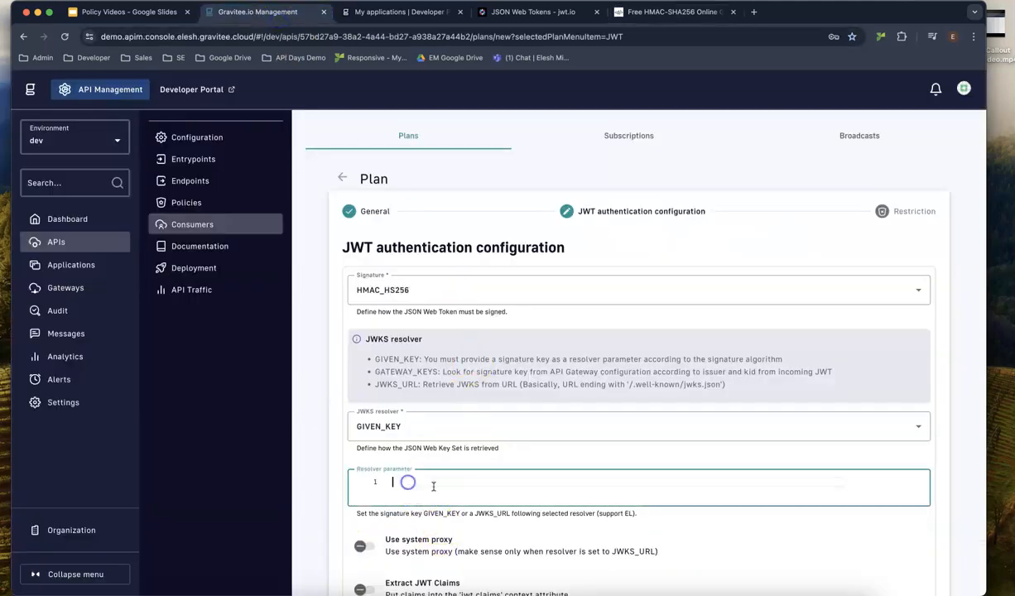
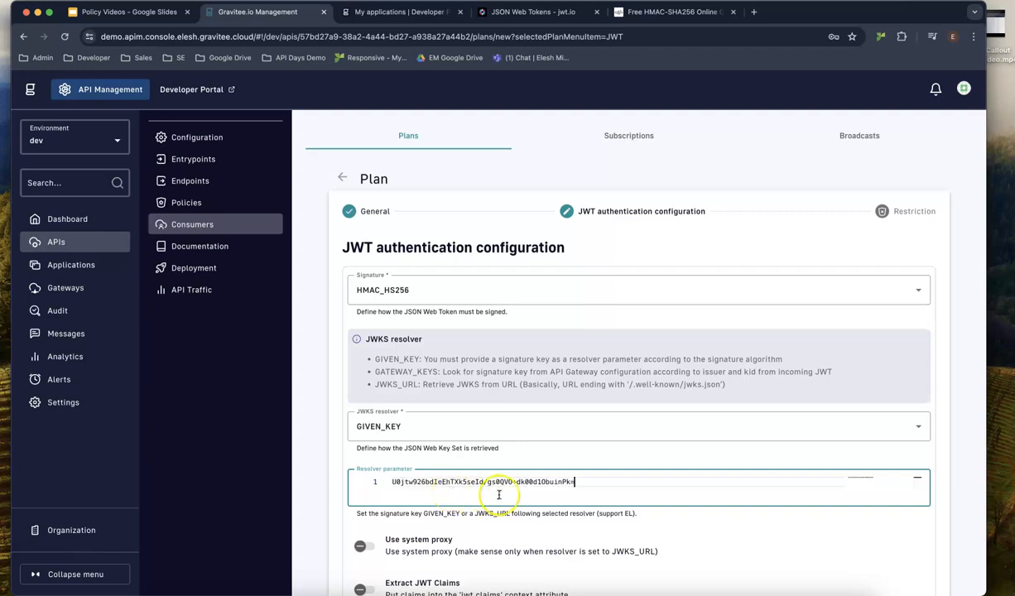
scroll(678, 513, down, 12)
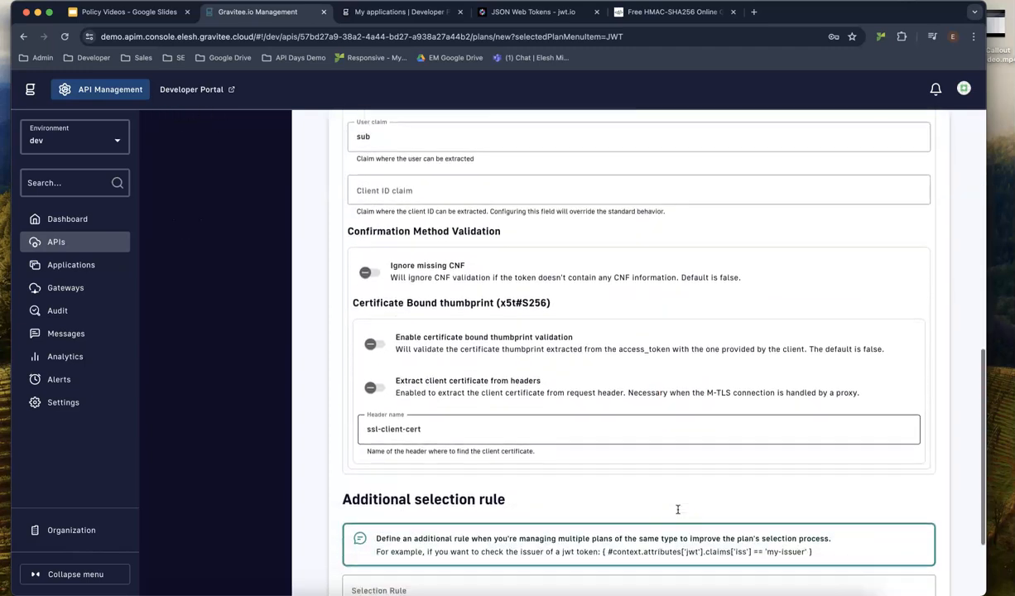
scroll(679, 510, down, 3)
click(914, 548)
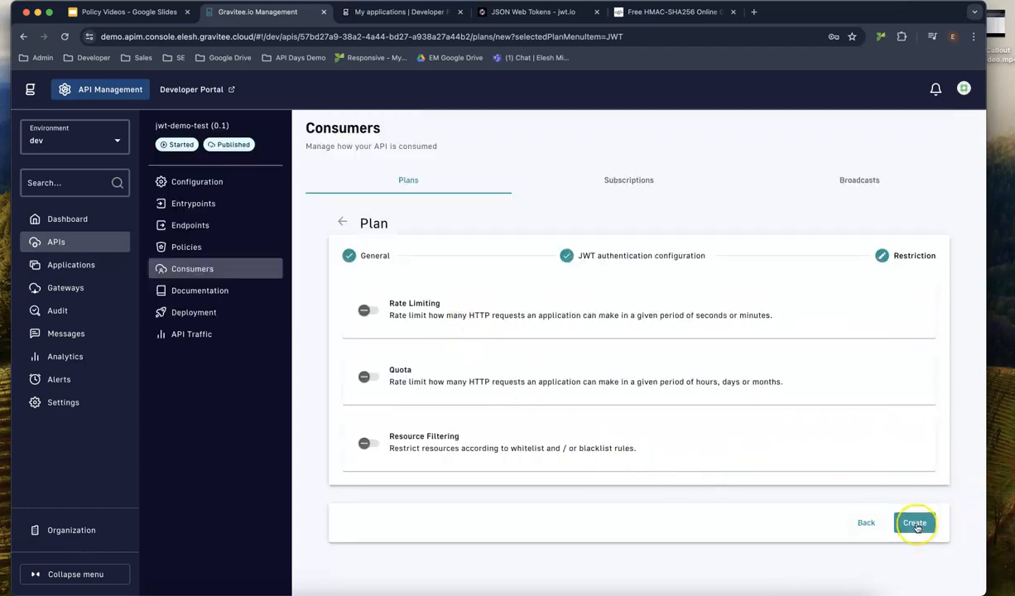
click(914, 523)
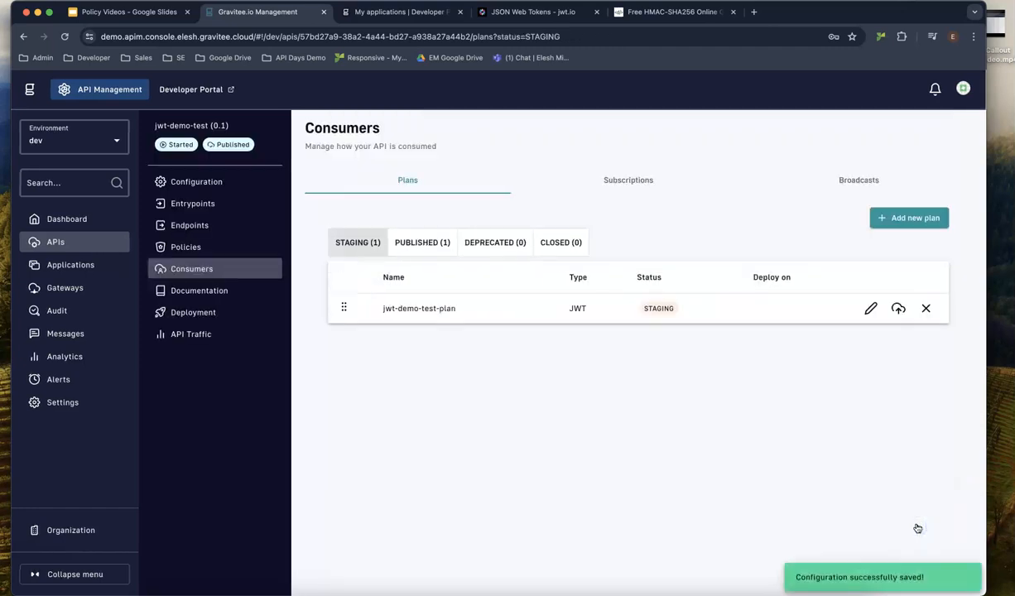
Publish jwt-demo-test-plan and redeploy the API.
click(898, 310)
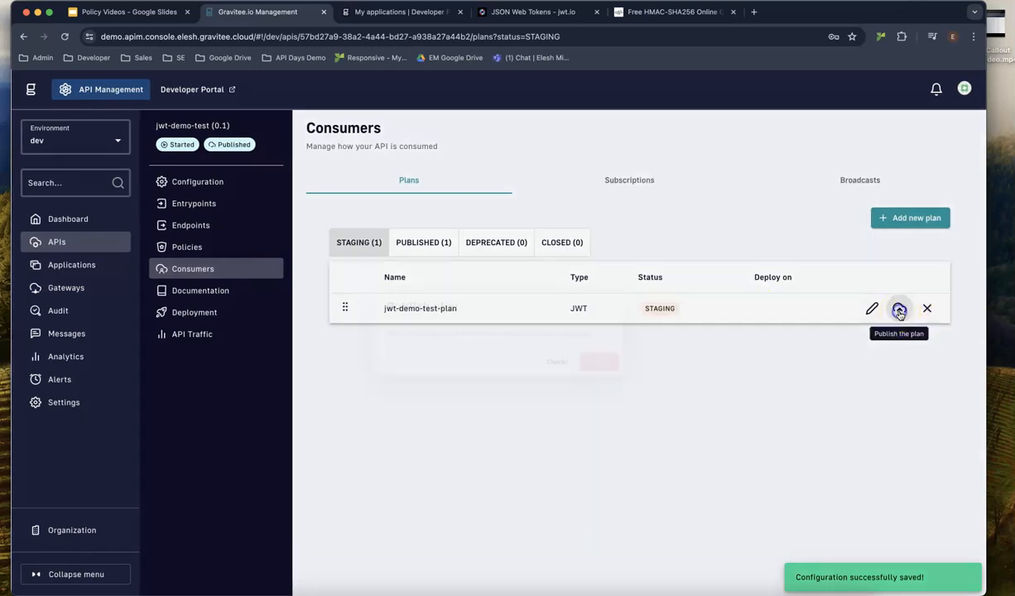
click(614, 365)
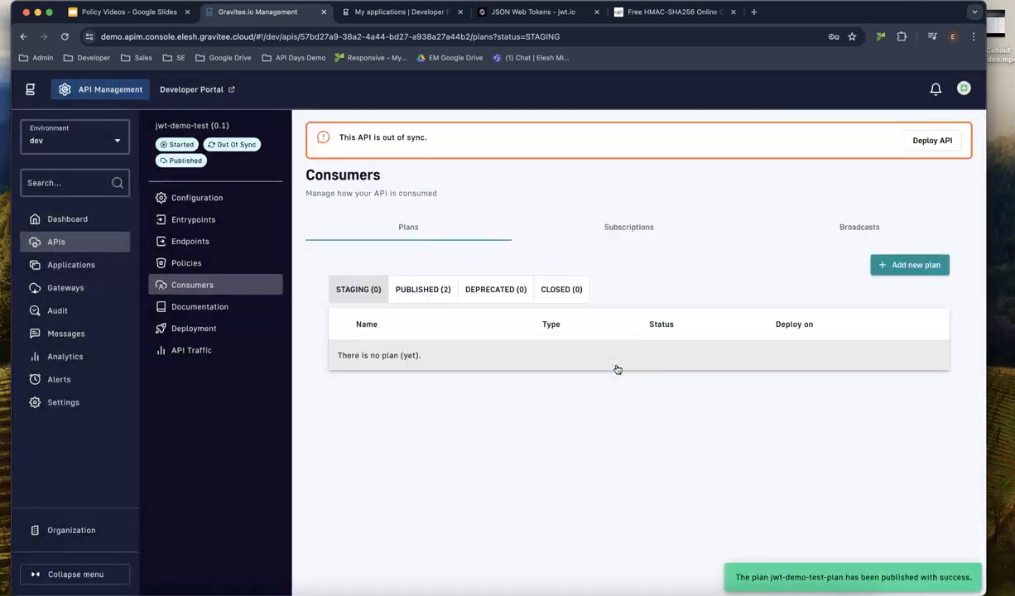
click(921, 141)
click(644, 415)
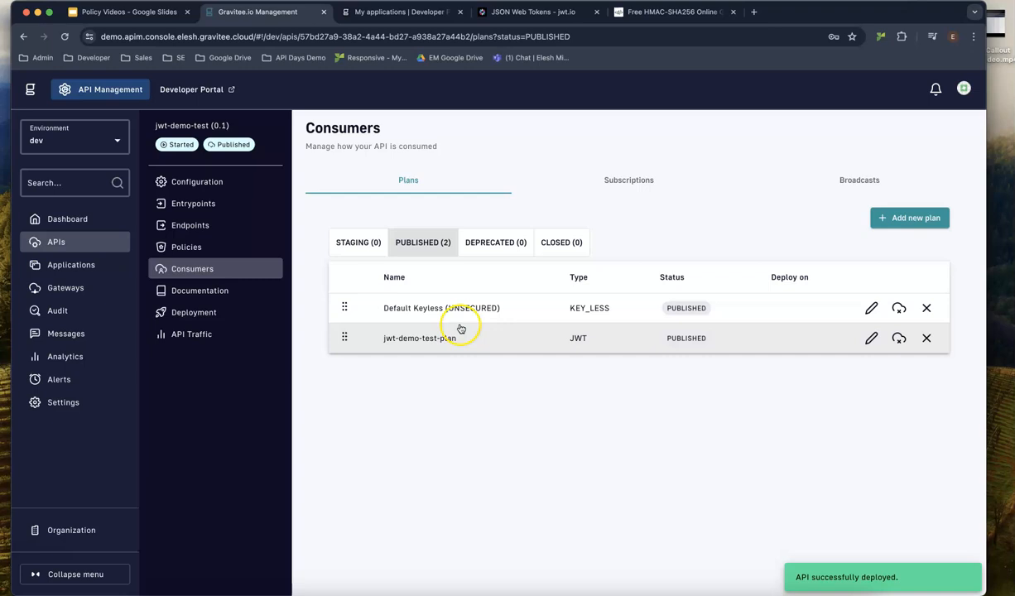
Close the Default Keyless (UNSECURED) plan by confirming its name, then redeploy the API.
click(926, 308)
drag(375, 350, 497, 352)
key(ctrl+c)
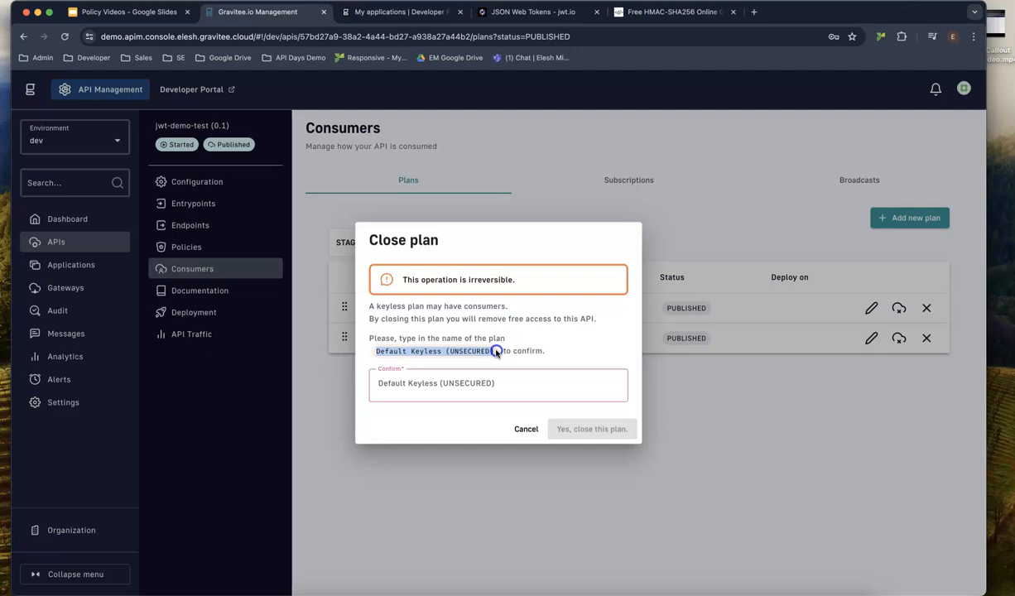
click(436, 387)
key(ctrl+v)
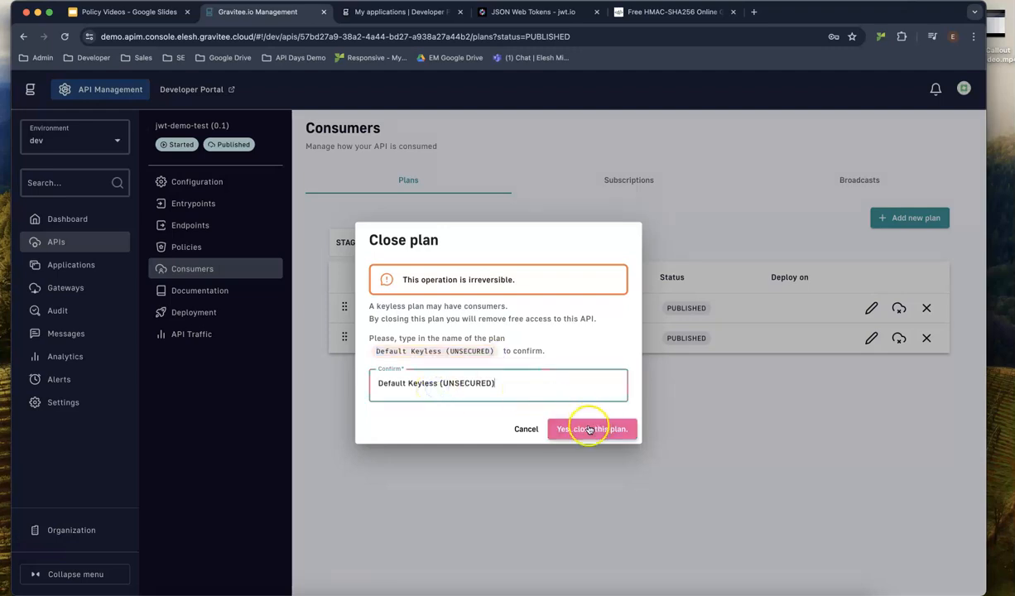
click(591, 428)
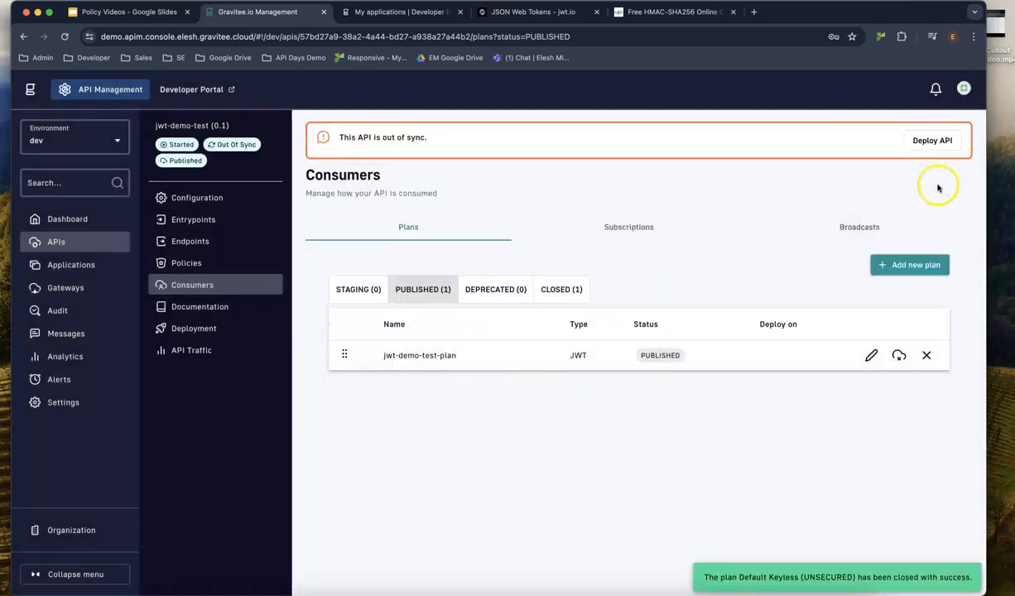
click(938, 142)
click(603, 397)
key(super+Tab)
Send the Bearer-token GET to the jwt-demo-test gateway, which now returns 401 Unauthorized.
click(815, 166)
click(845, 106)
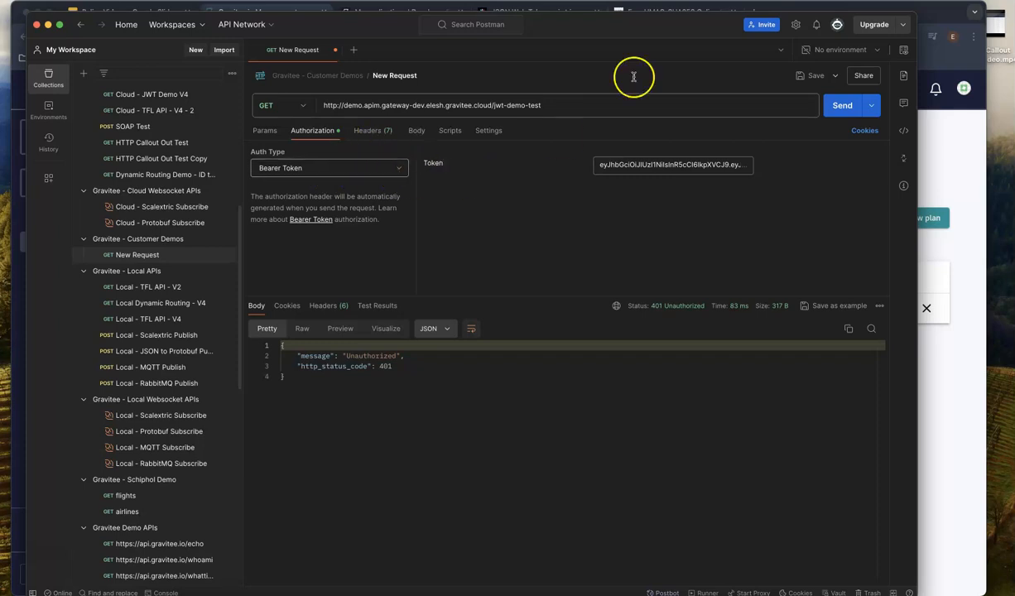
drag(683, 30, 0, 42)
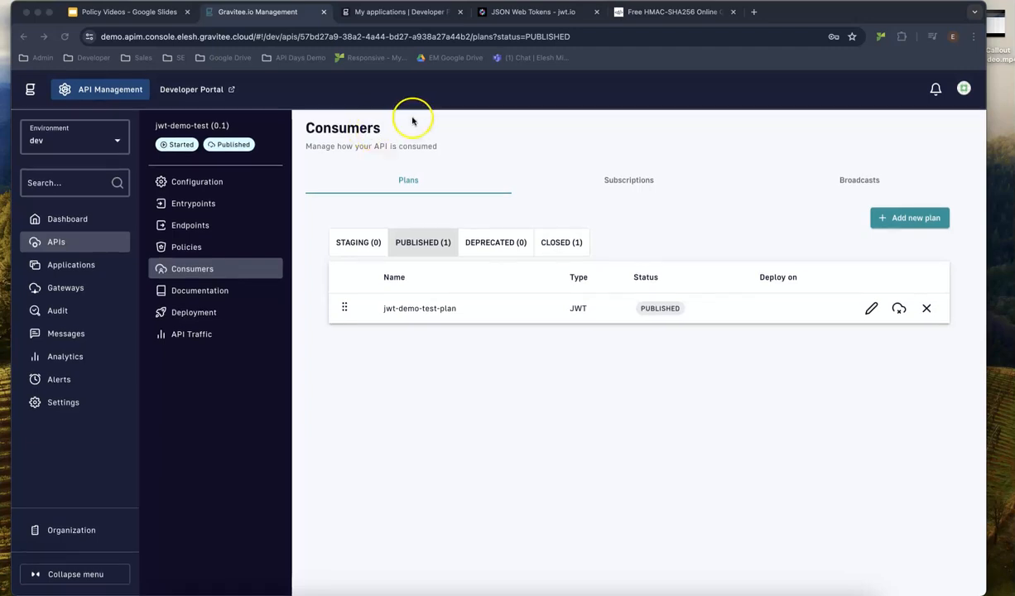
Start a new Developer Portal application named jwt-demo-test-app with a description.
click(417, 16)
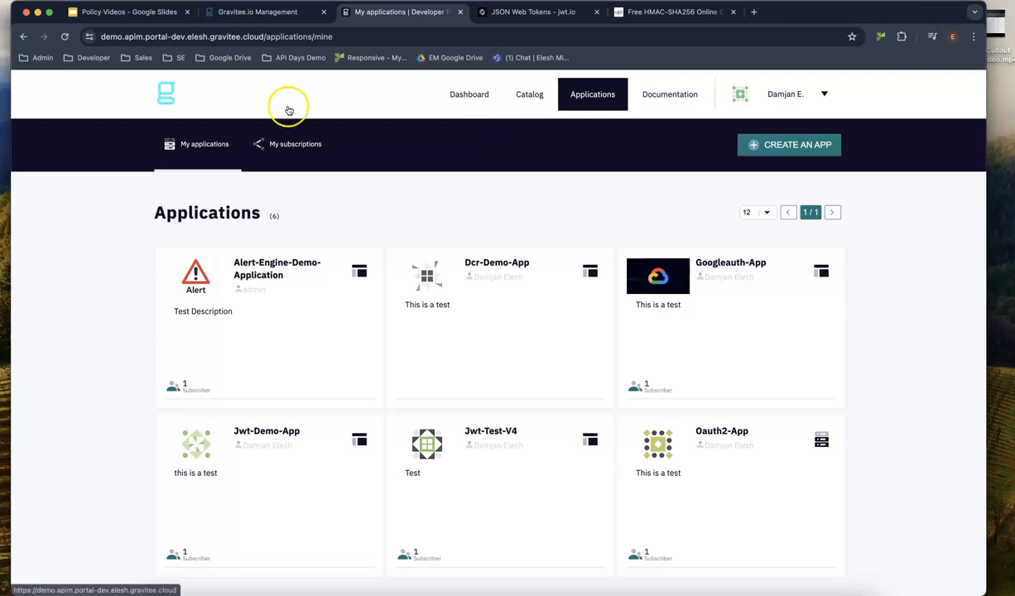
click(803, 149)
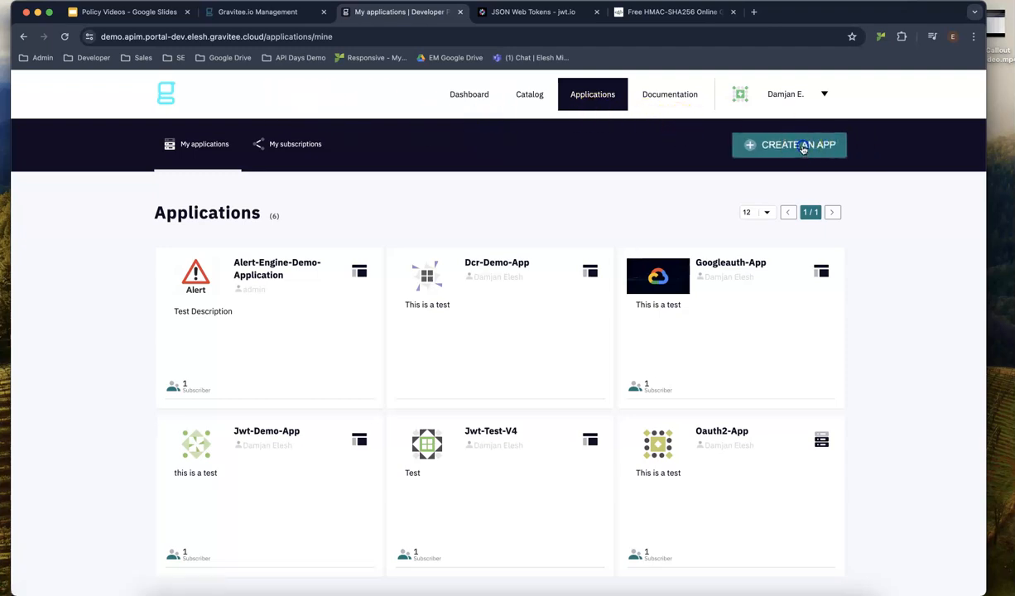
click(341, 316)
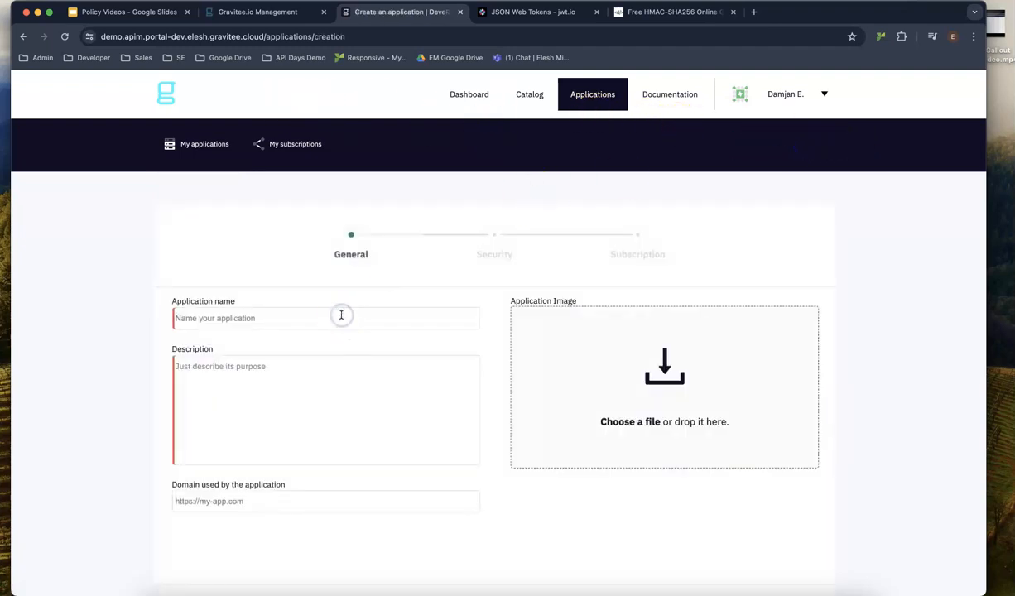
text(jwt-demo-test-app)
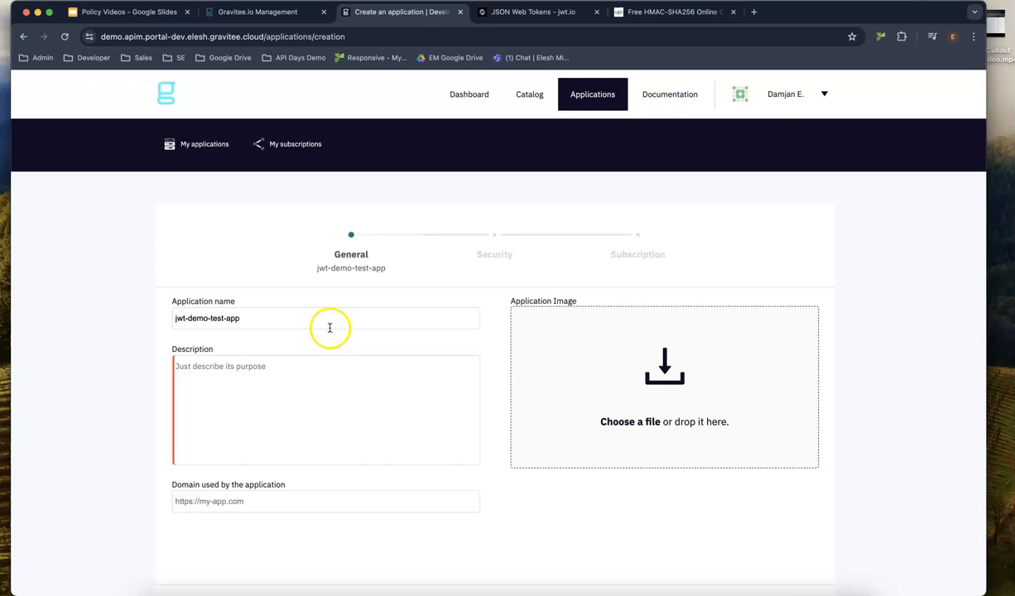
click(290, 372)
text(This is a test)
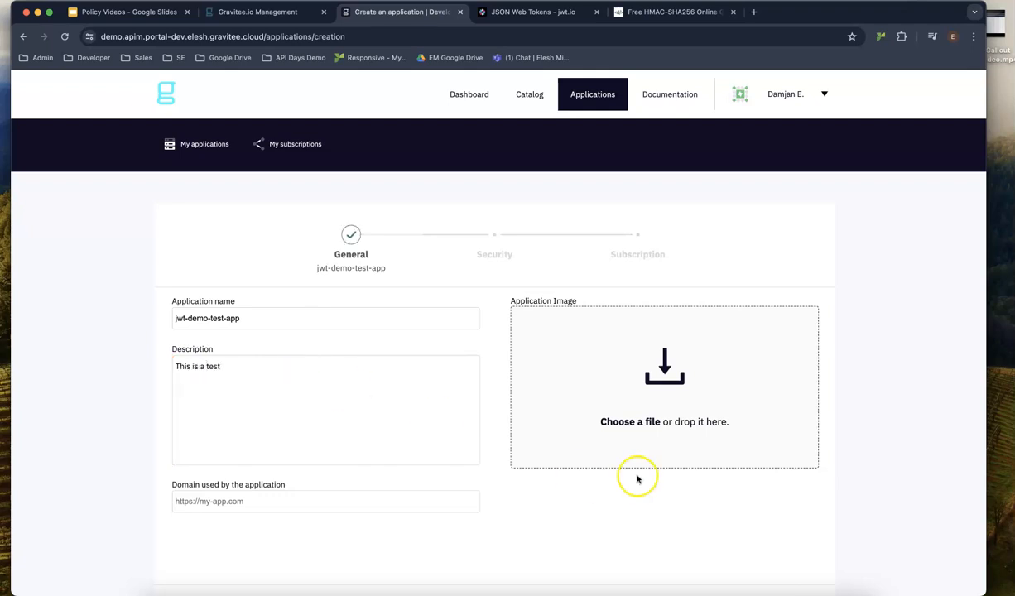
scroll(625, 468, down, 3)
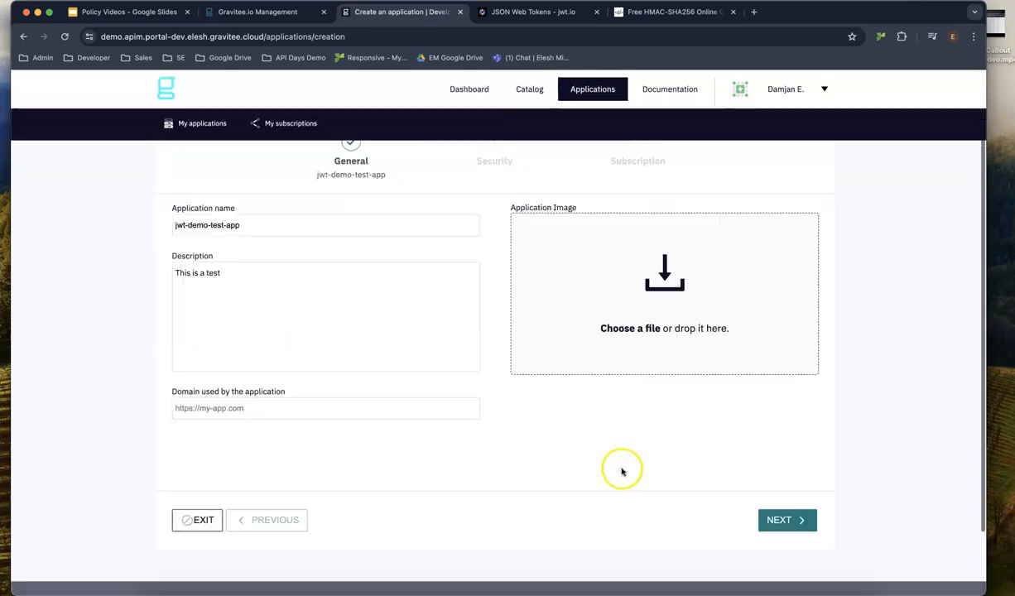
click(782, 523)
Give the application type Web and Simple security with its test client ID.
click(211, 356)
text(Web)
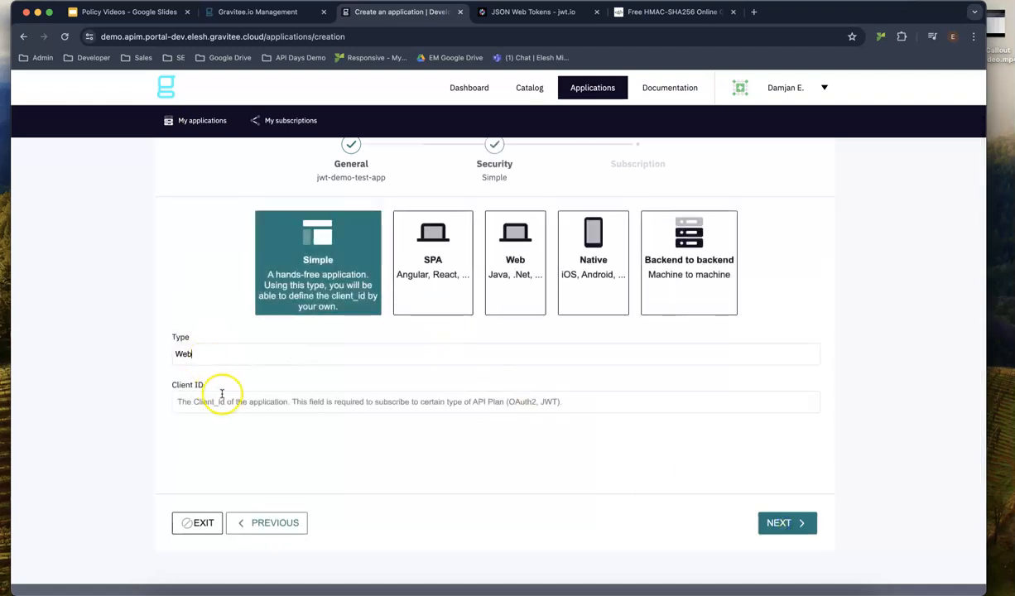
click(202, 402)
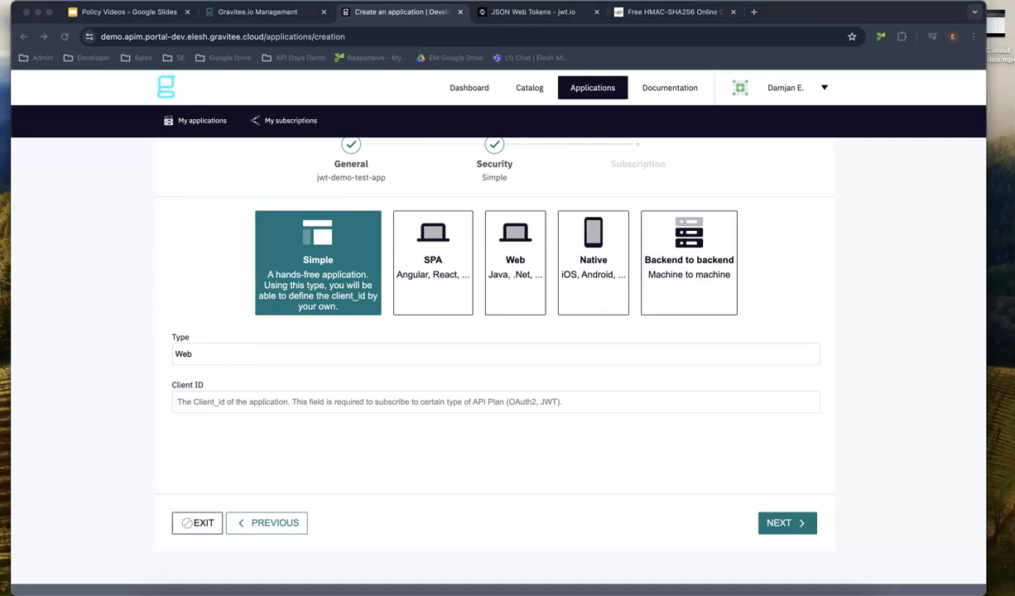
click(361, 401)
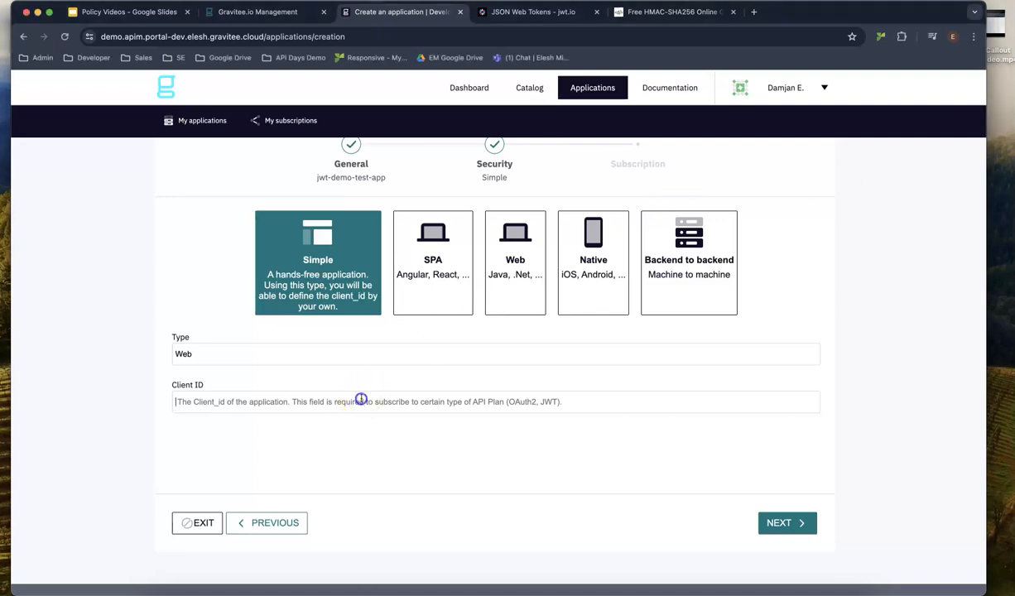
text(thisisatestclientid)
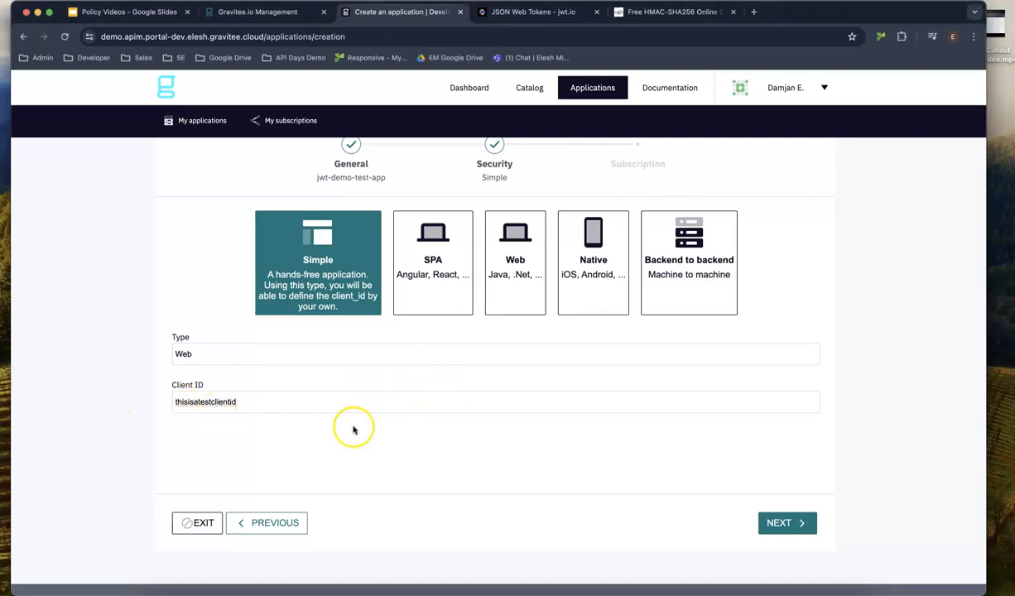
Search 'jwt', pick the jwt-demo-test API and subscribe to jwt-demo-test-plan.
click(781, 523)
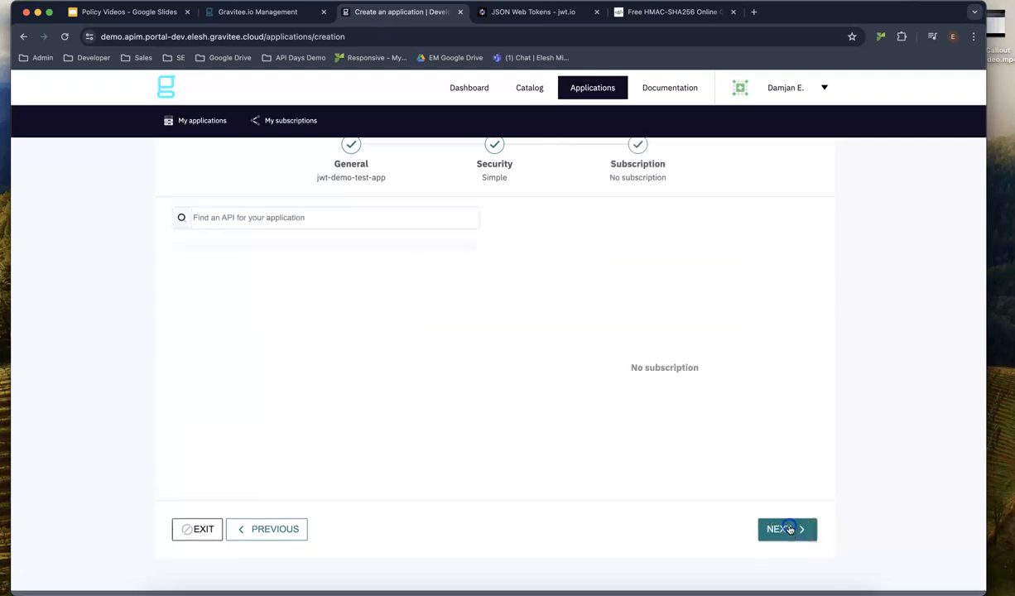
click(344, 220)
text(jwt)
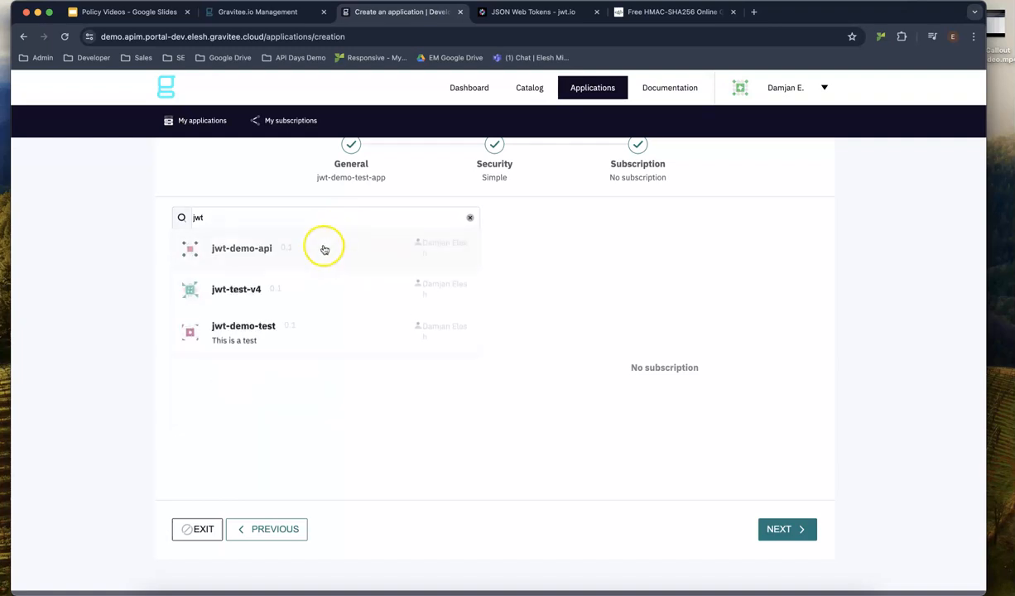
click(243, 331)
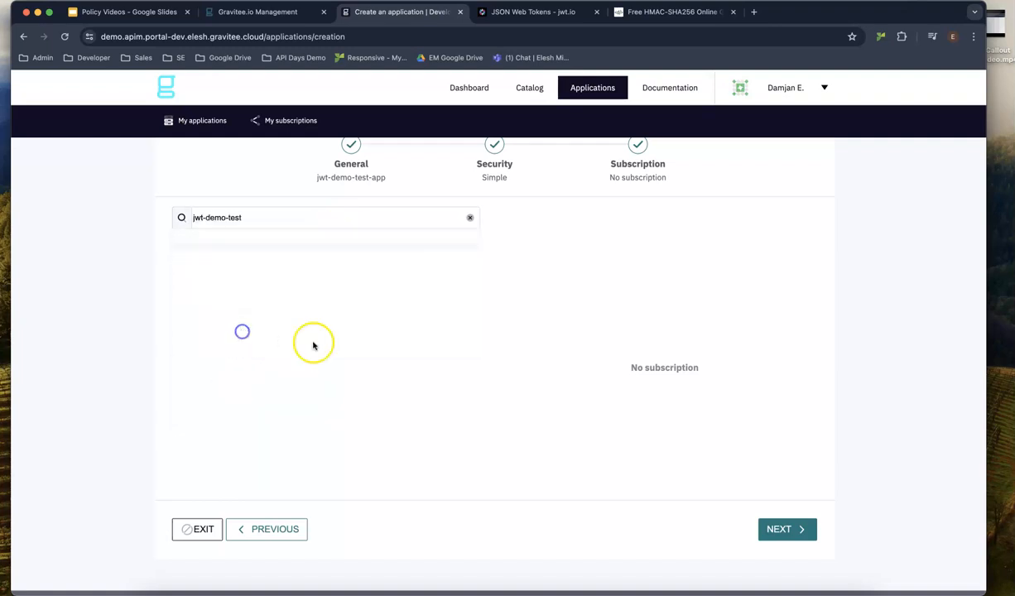
click(447, 450)
Add the comment 'Please give me access' and finish creating jwt-demo-test-app.
click(672, 294)
text(Please give me ac)
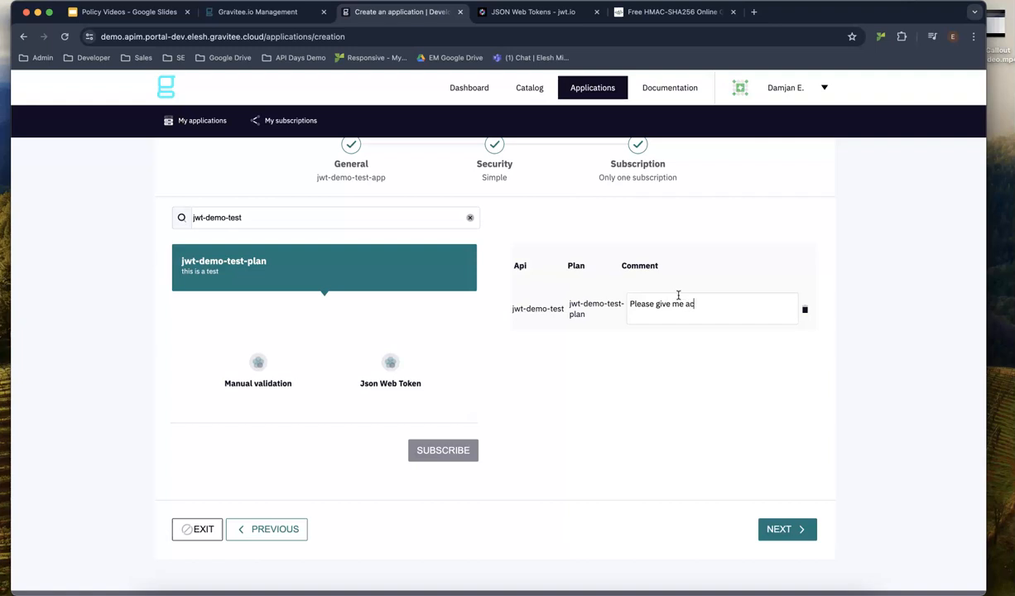
text(cess)
click(777, 529)
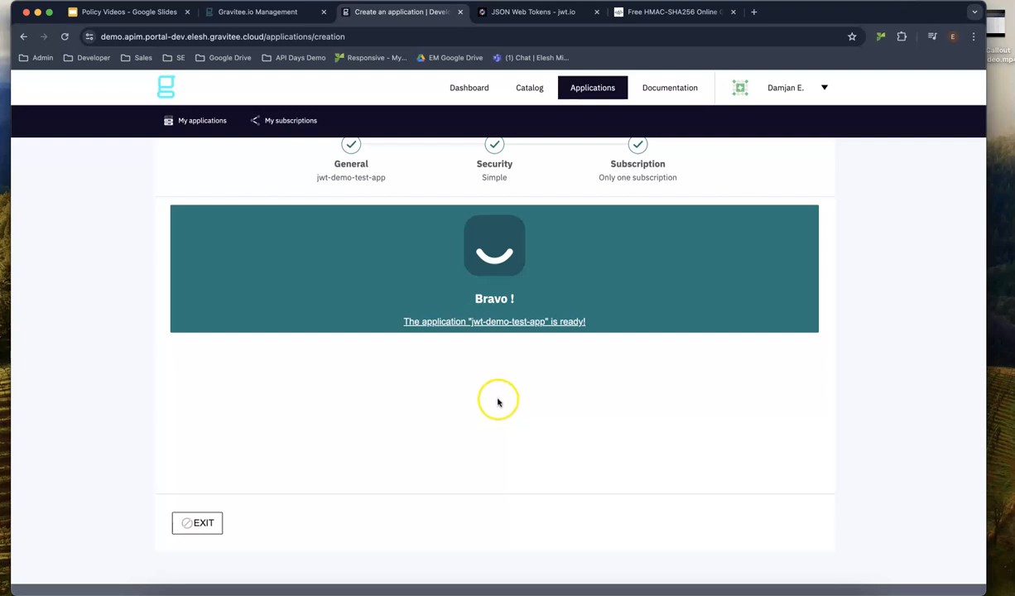
scroll(394, 278, up, 1)
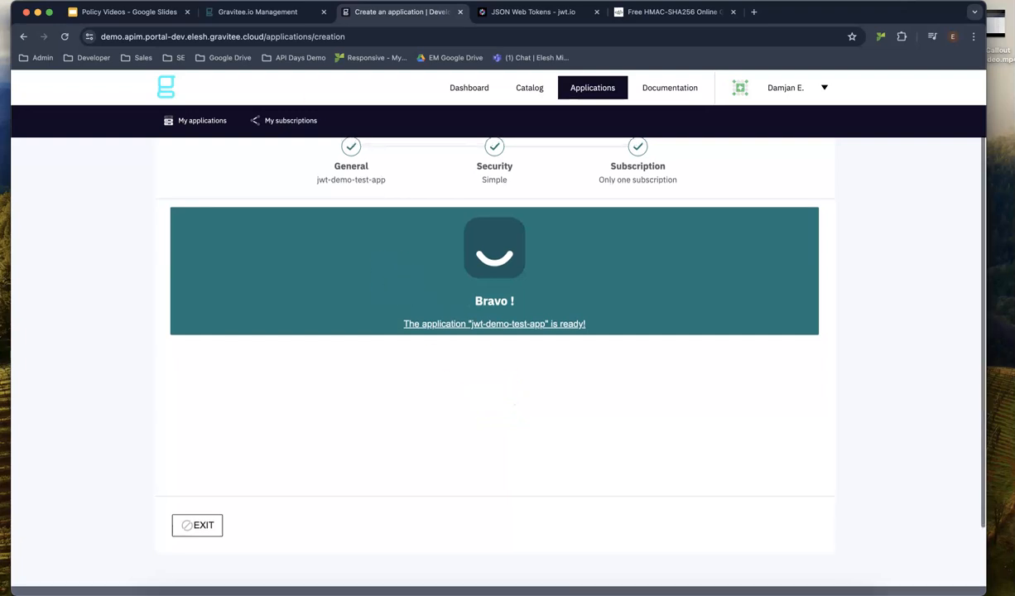
Validate jwt-demo-test-app's pending jwt-demo-test-plan subscription under the API's Consumers > Subscriptions.
click(279, 14)
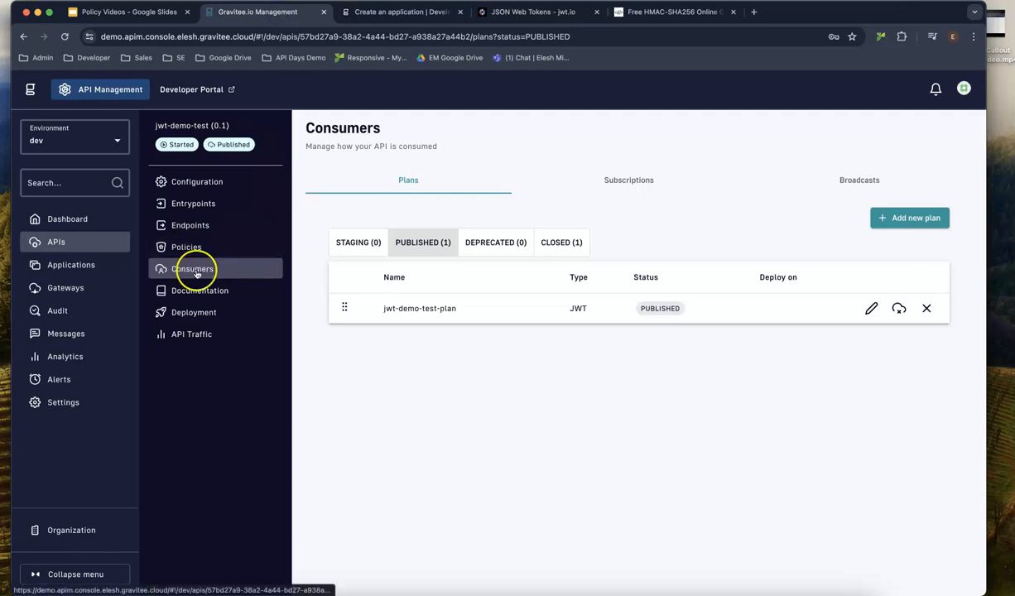
click(187, 247)
click(197, 269)
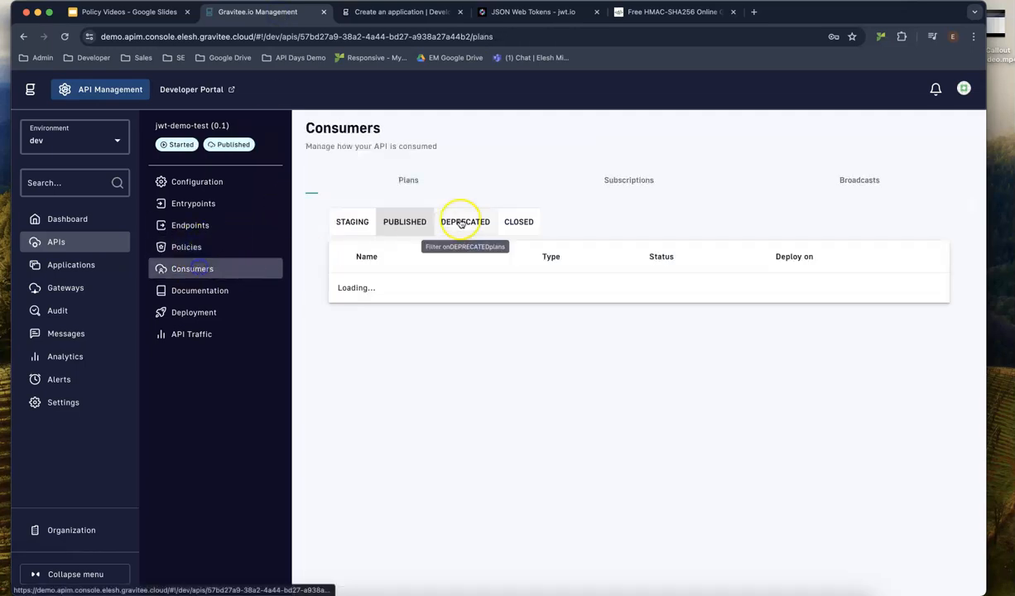
click(622, 184)
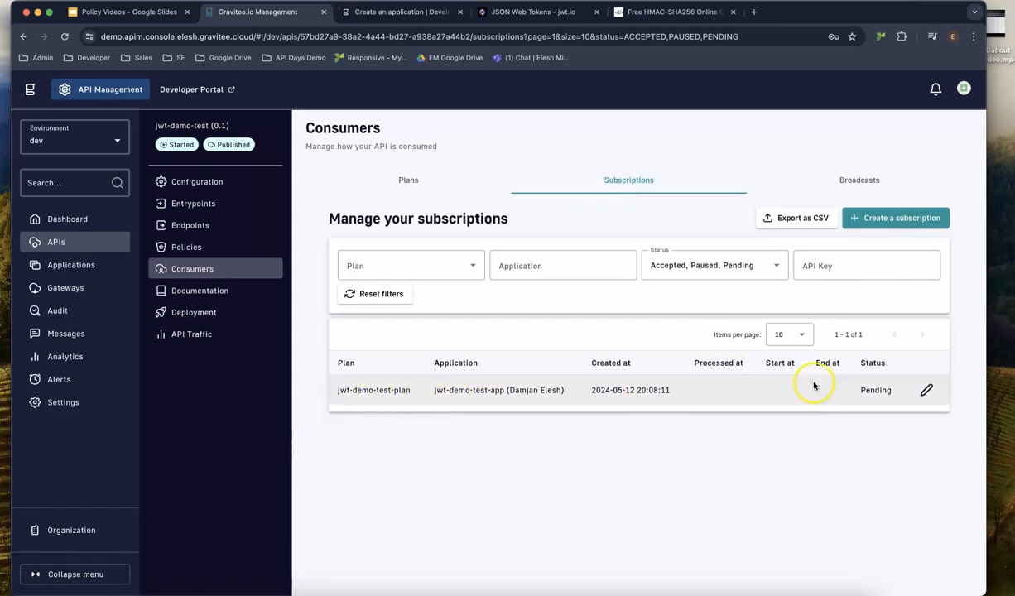
click(926, 392)
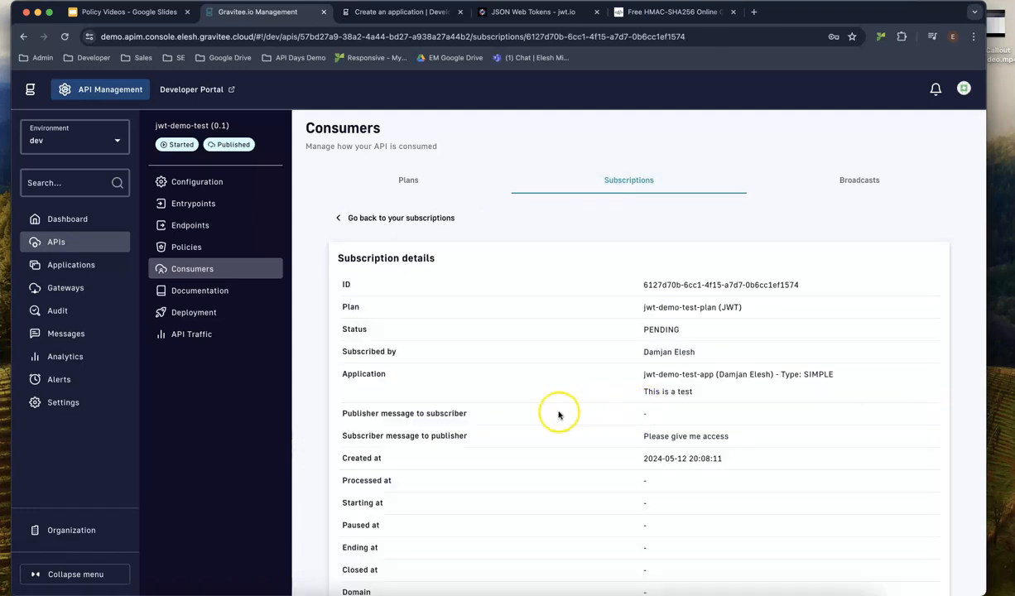
scroll(571, 403, down, 2)
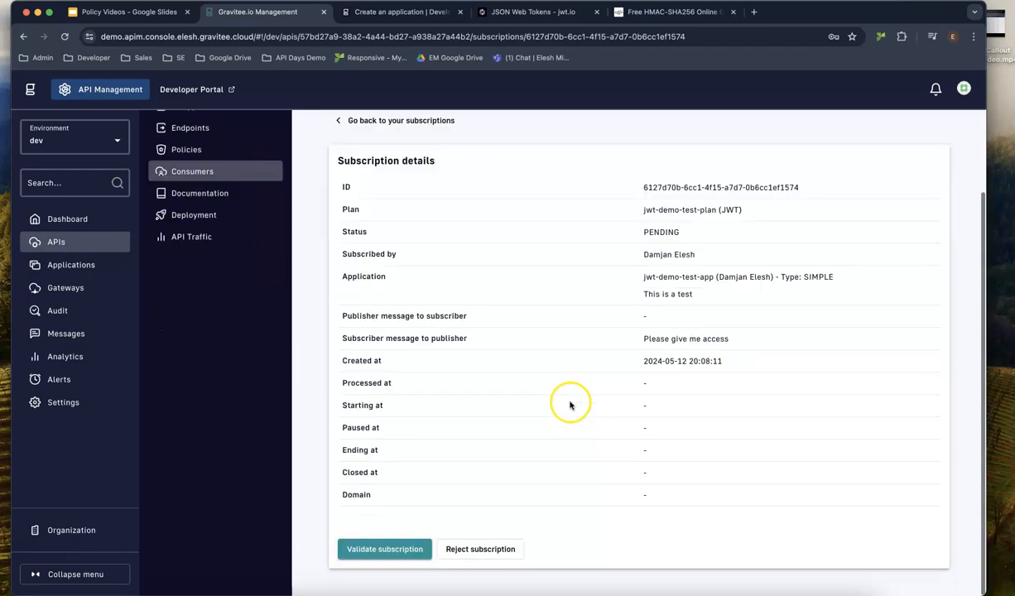
click(406, 550)
click(643, 404)
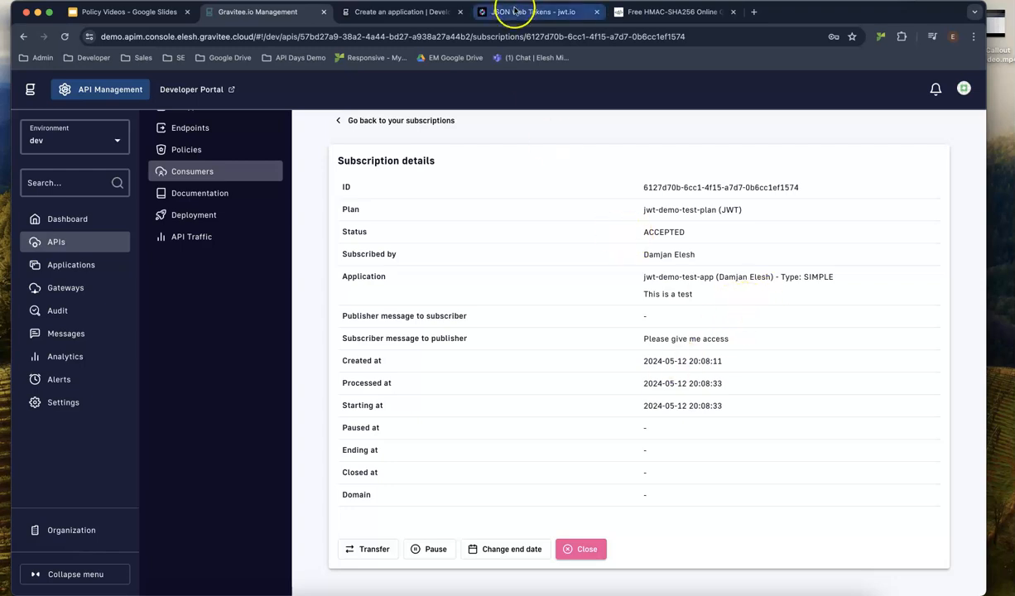
click(519, 14)
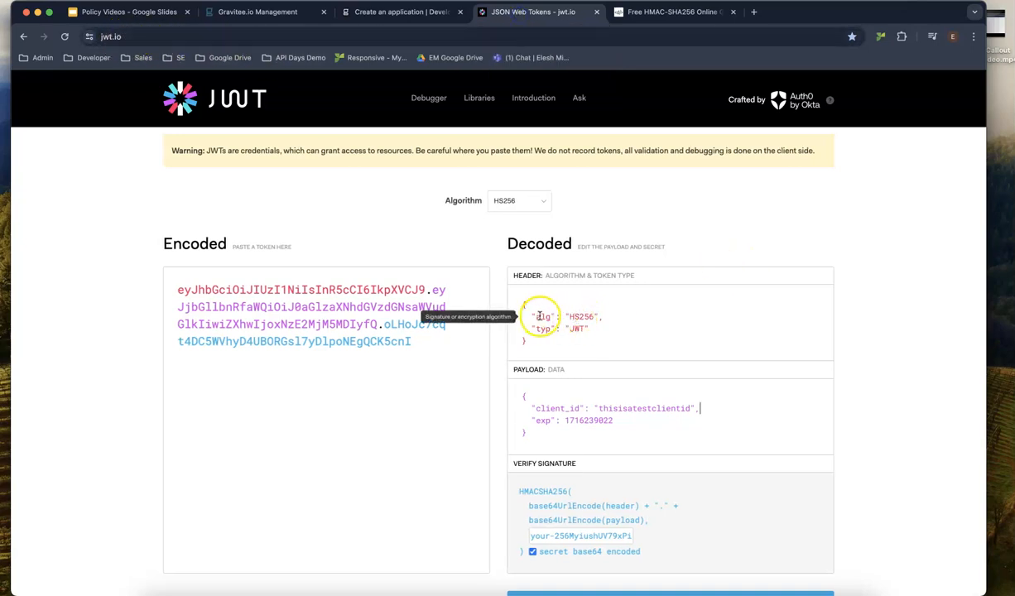
scroll(530, 273, up, 1)
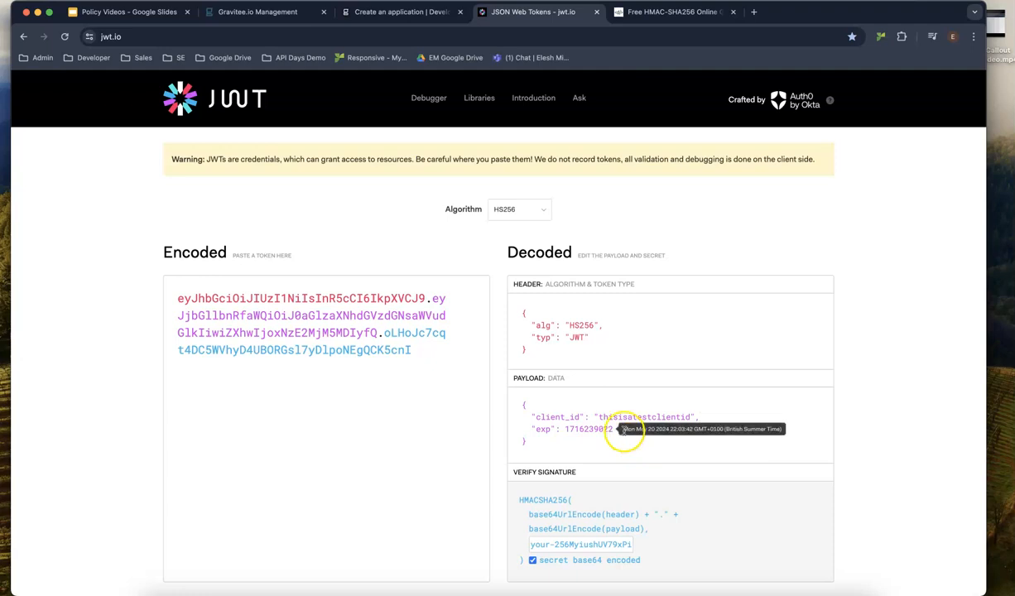
scroll(614, 438, down, 1)
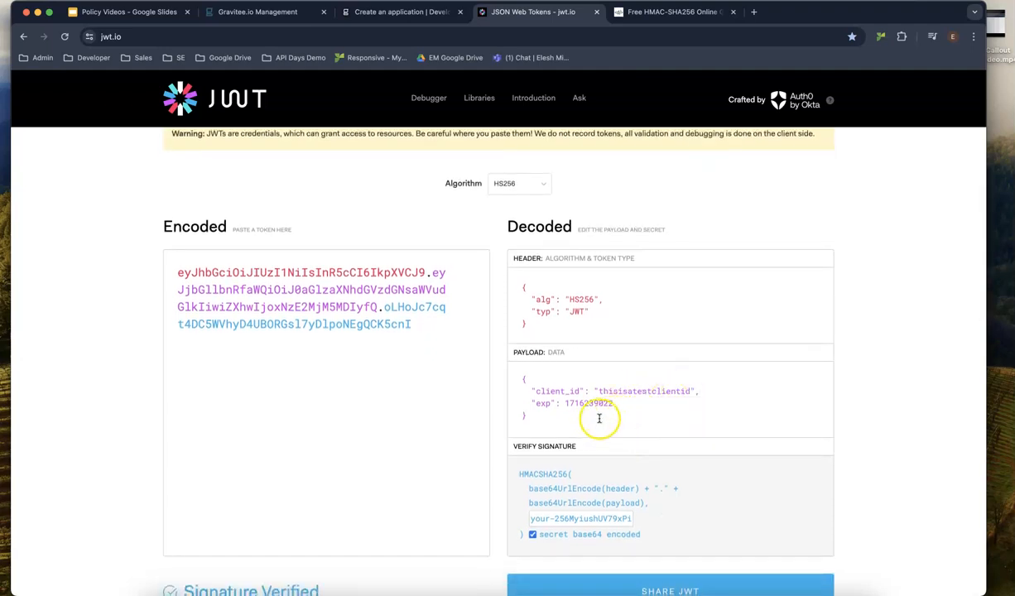
click(622, 406)
Select and copy the Base64 hashed output from the devglan HMAC-SHA256 generator.
click(674, 13)
click(425, 530)
drag(440, 512, 191, 511)
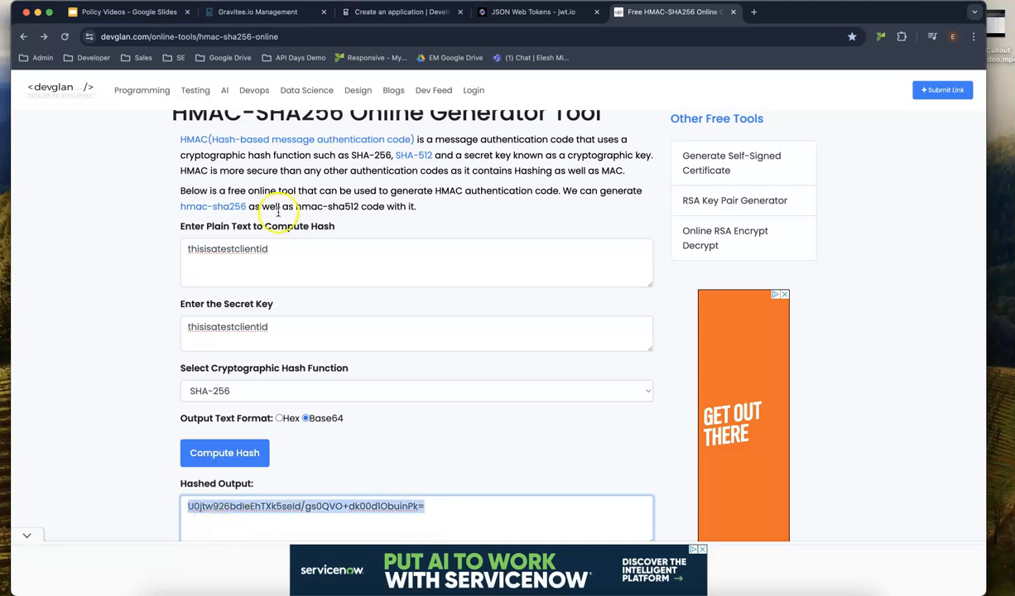
scroll(308, 91, down, 1)
Paste the hash as jwt.io's signing secret and copy the re-signed encoded token.
click(254, 14)
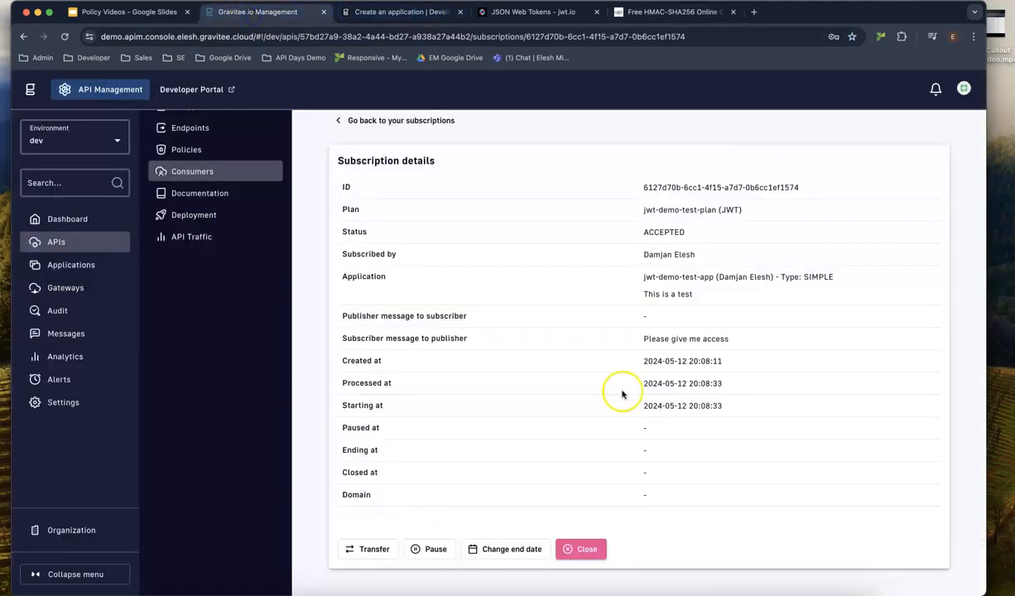
click(532, 12)
drag(416, 328, 134, 282)
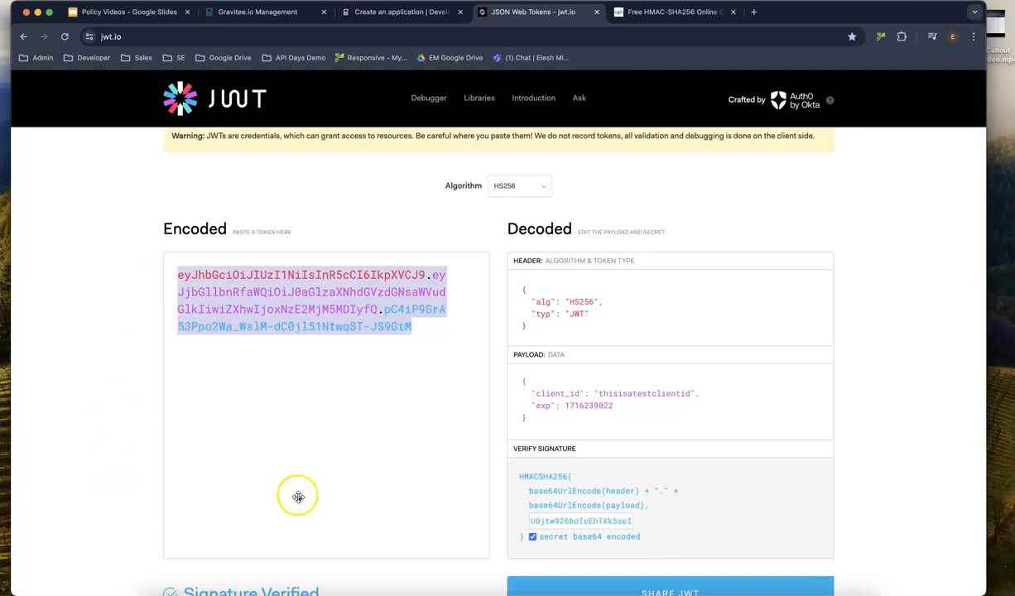
key(ctrl+v)
scroll(446, 327, down, 1)
scroll(441, 310, up, 1)
click(422, 322)
key(ctrl+a)
drag(1, 83, 654, 50)
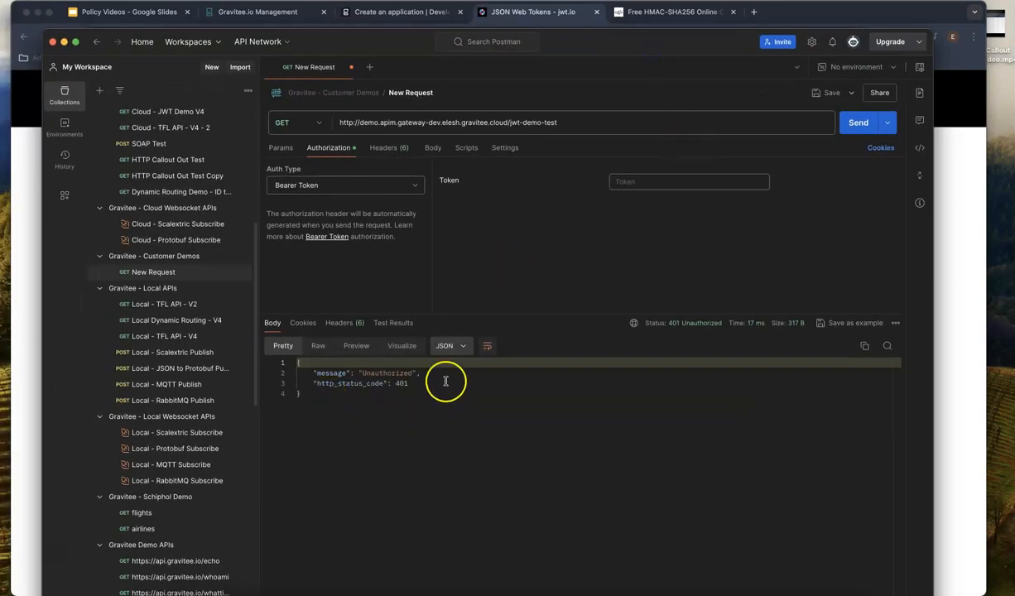
Paste the signed JWT as the bearer token and send the jwt-demo-test request for 200 OK.
click(643, 186)
key(super+v)
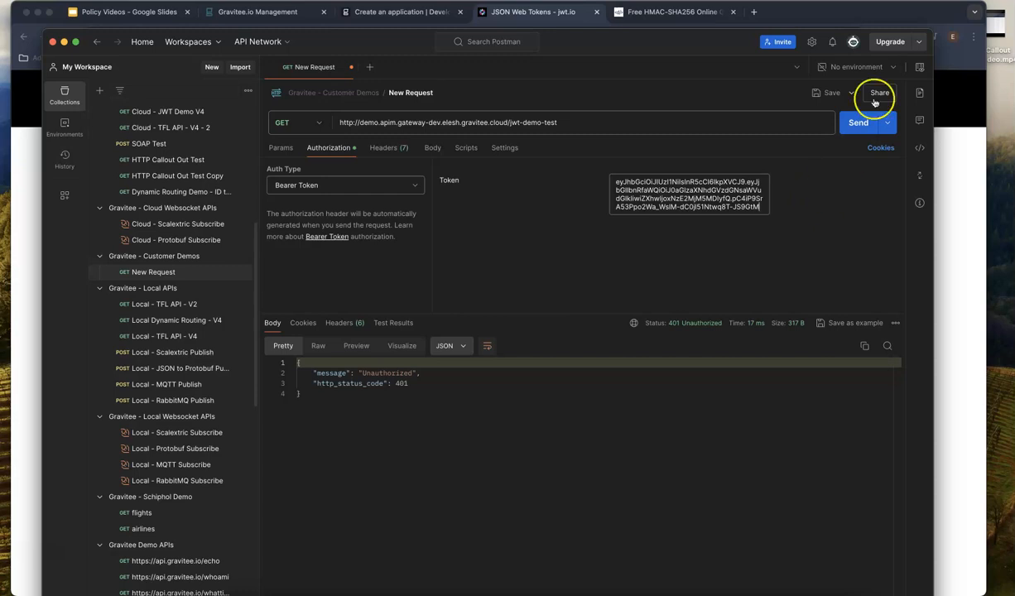
click(859, 126)
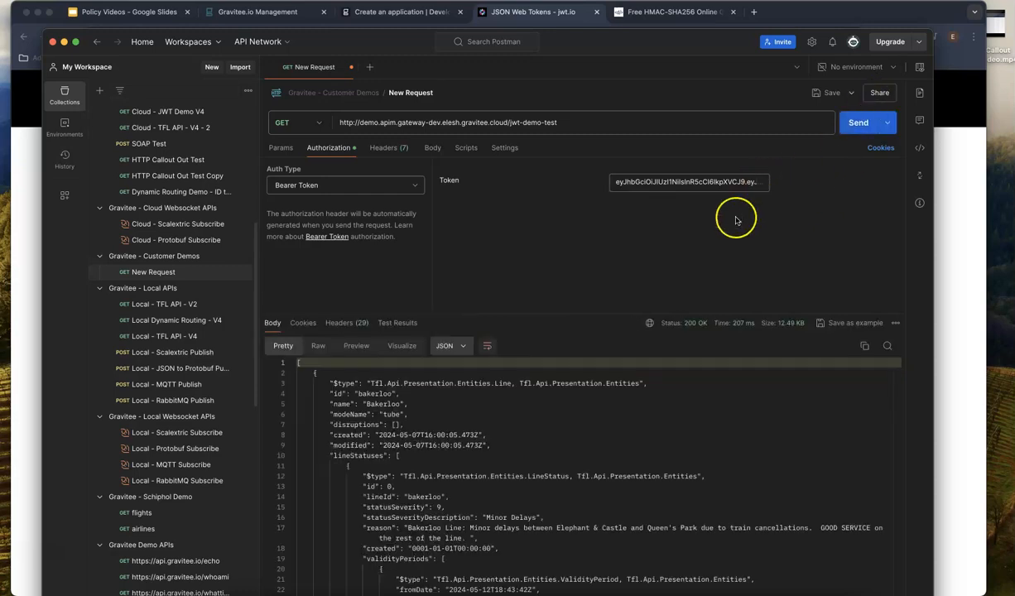
Prepend '1' to the token to get 401 Unauthorized, then remove it and resend.
click(623, 185)
text(1)
click(853, 124)
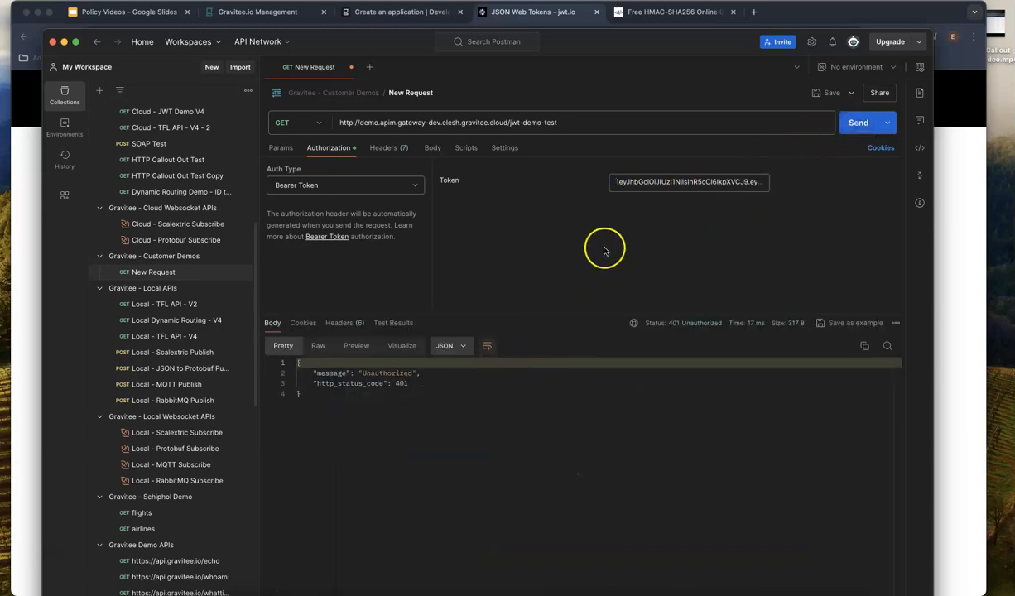
click(621, 182)
key(BackSpace)
click(860, 124)
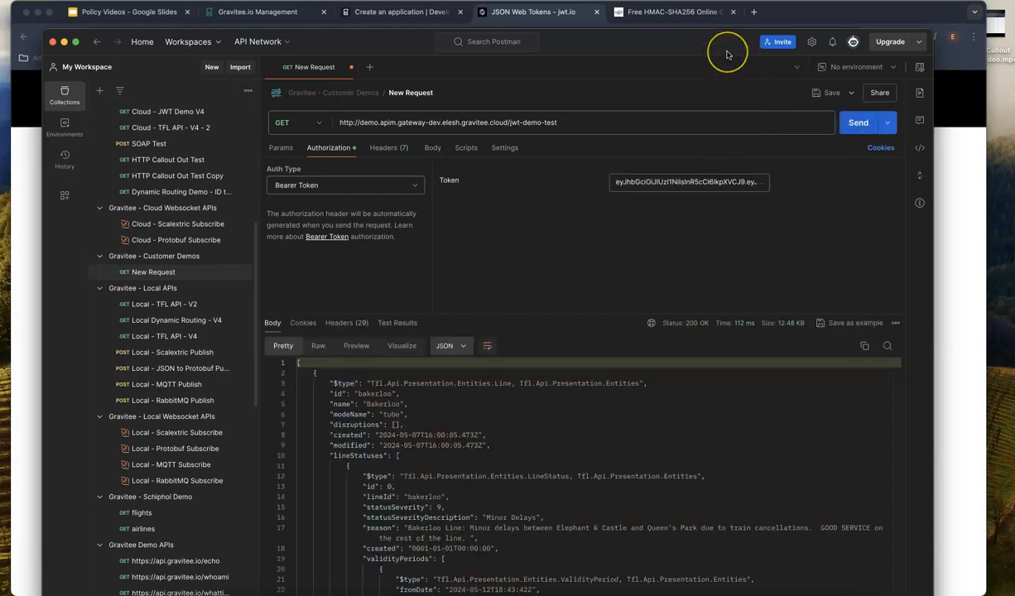
drag(725, 53, 731, 34)
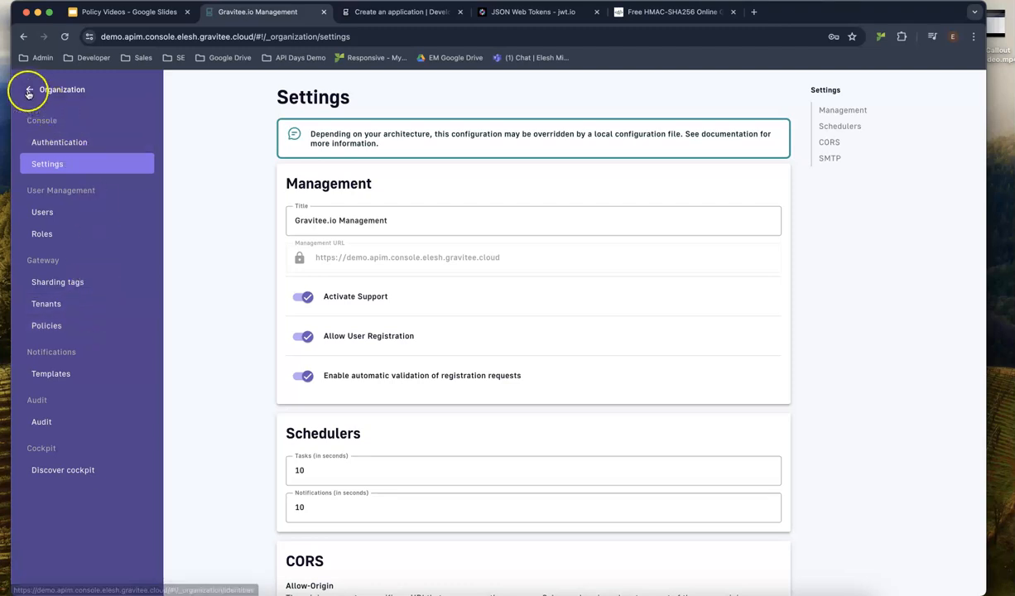
Open the organization's platform policies and resend the jwt-demo-test request in Postman.
click(28, 91)
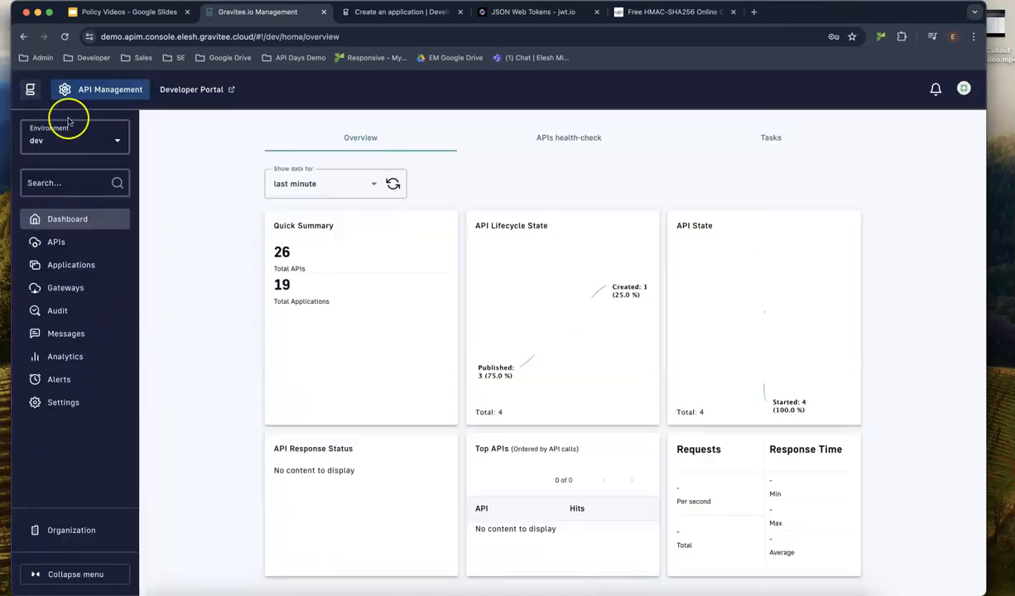
click(73, 530)
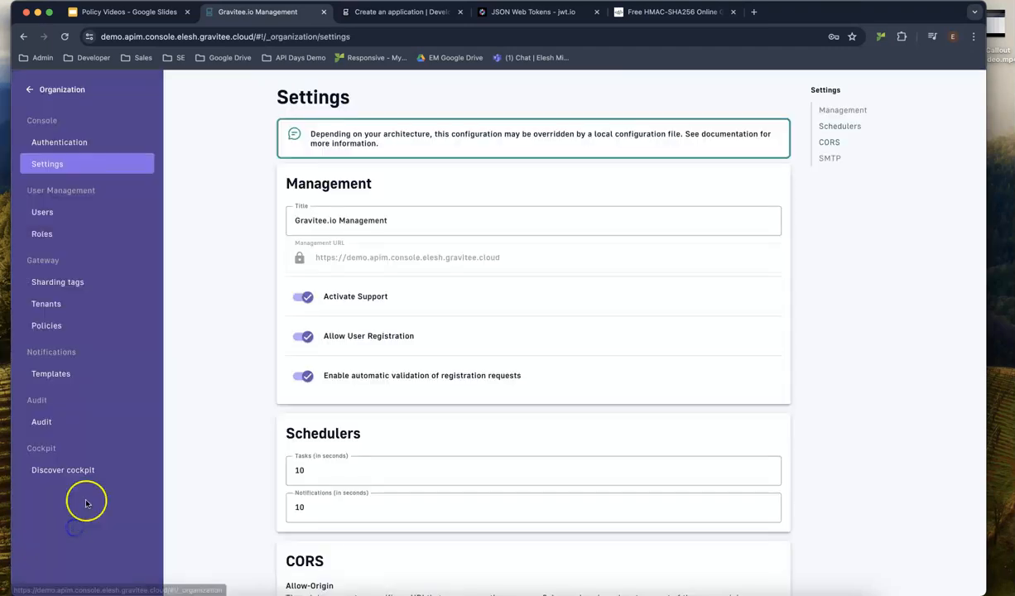
click(71, 326)
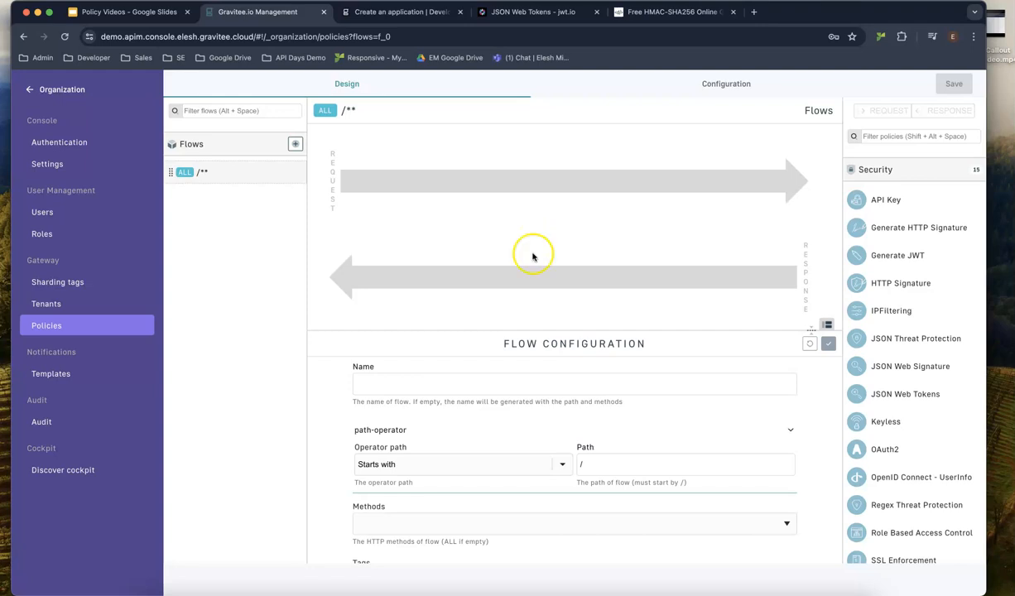
click(510, 591)
click(894, 102)
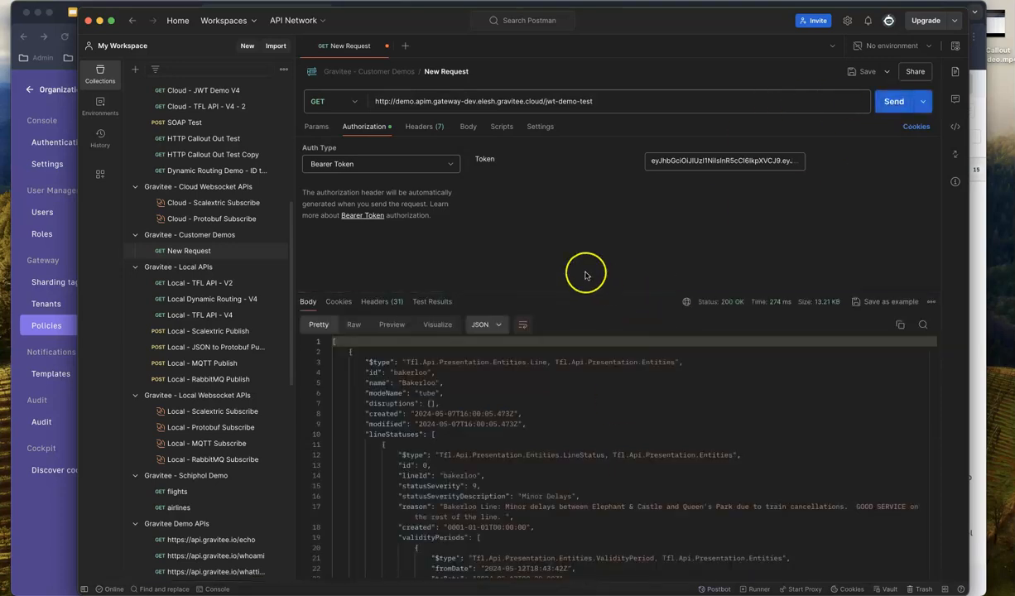
Add JSON Web Tokens to the /** request flow, then save and deploy the platform policies.
click(51, 507)
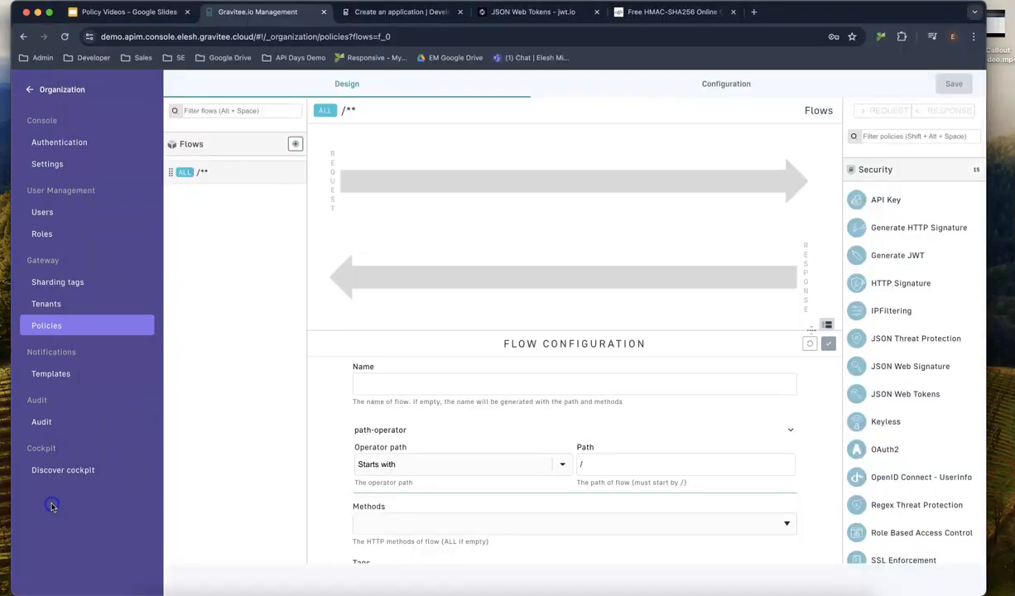
drag(900, 395, 564, 178)
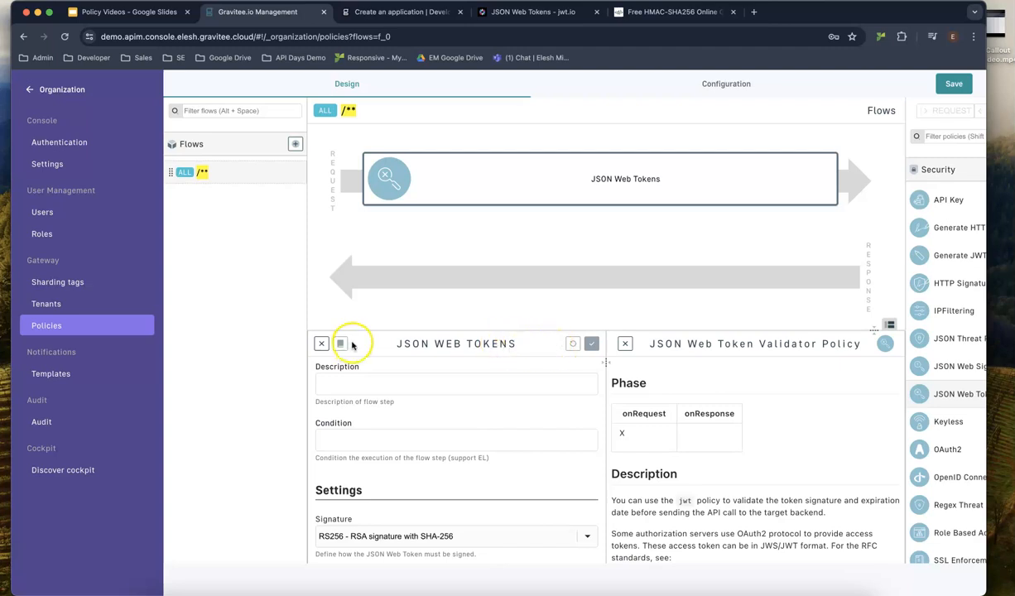
scroll(815, 181, right, 1)
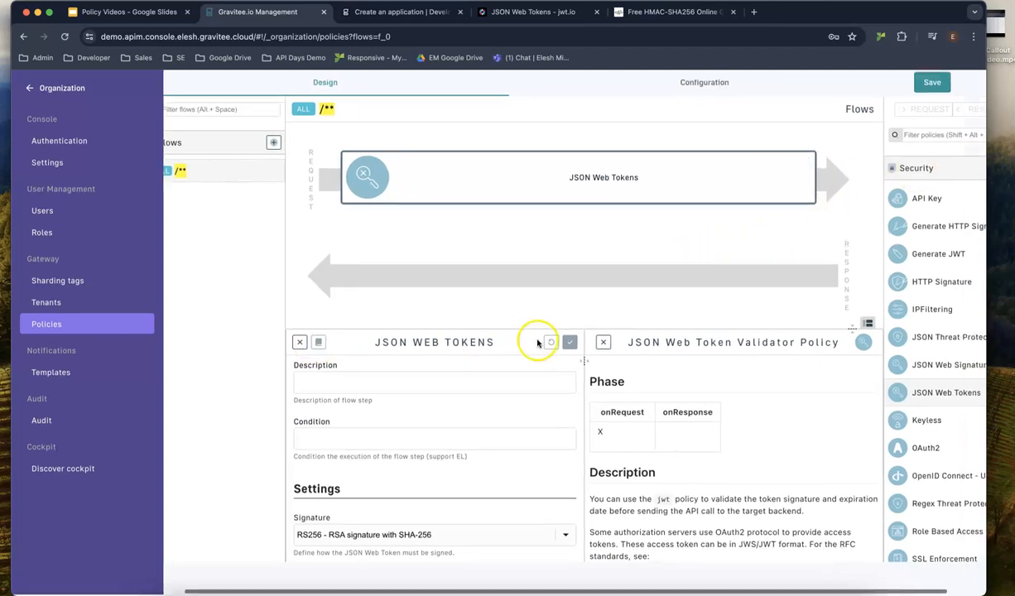
click(564, 538)
click(513, 577)
click(570, 344)
click(942, 83)
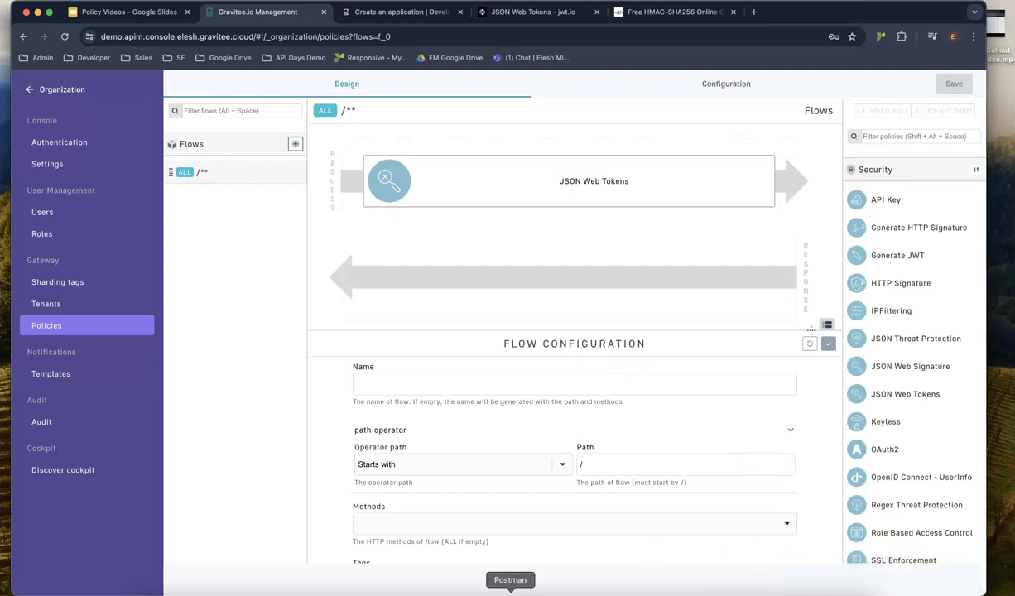
Resend the jwt-demo-test request in Postman, which now returns 500 Internal Server Error.
click(509, 590)
click(885, 101)
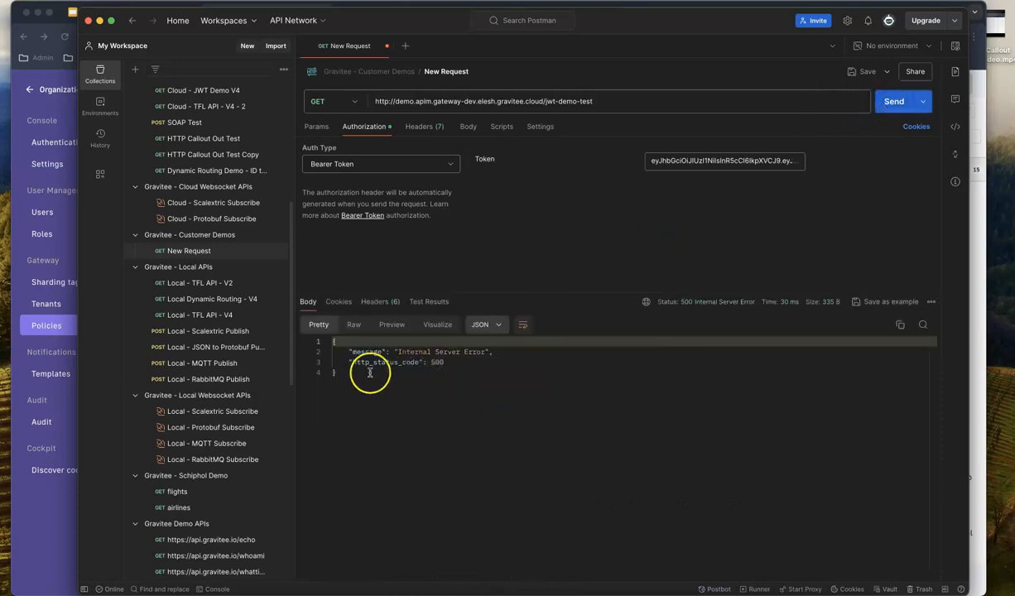
drag(337, 373, 323, 351)
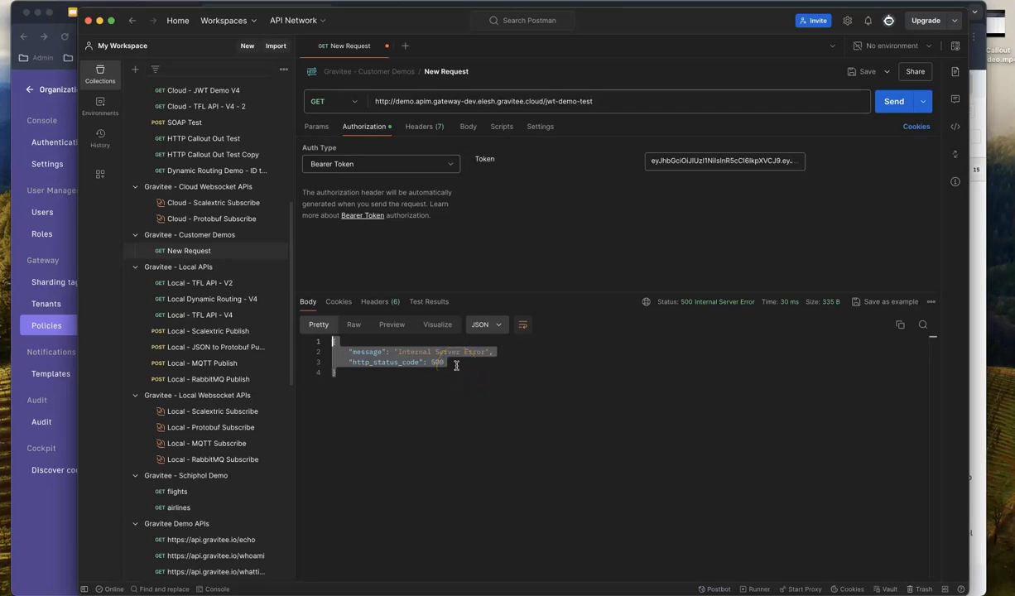
click(45, 495)
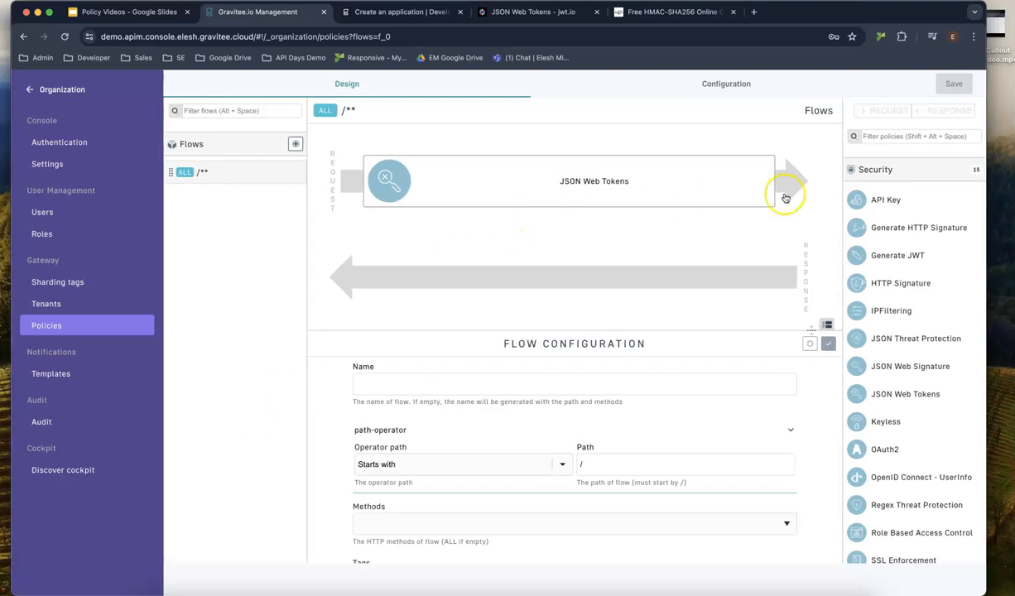
Paste the devglan HMAC-SHA256 hash into the JSON Web Tokens policy's resolver parameter.
click(635, 176)
scroll(455, 398, down, 4)
scroll(454, 398, down, 2)
click(365, 389)
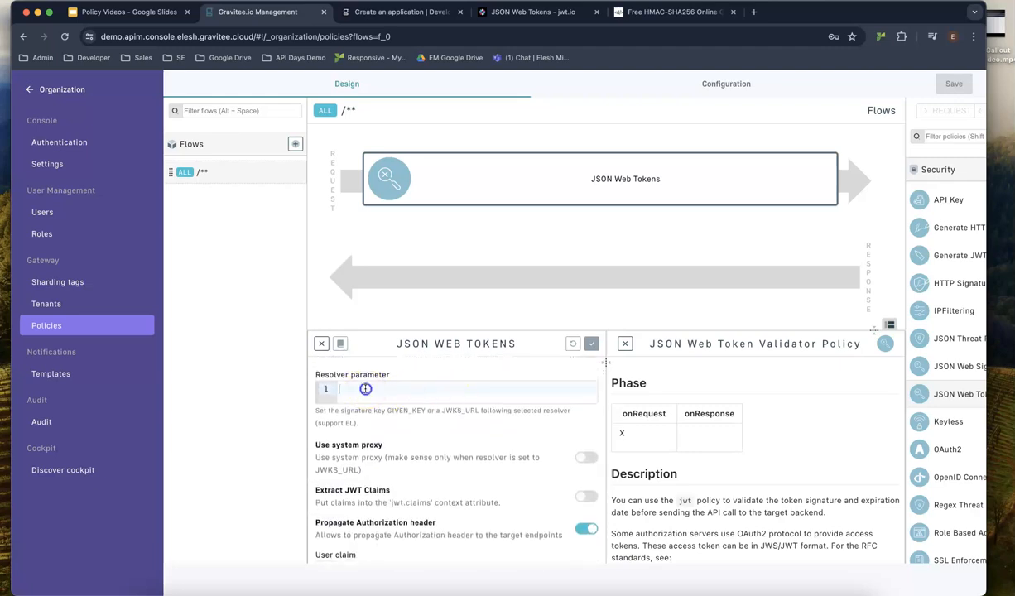
scroll(584, 363, right, 3)
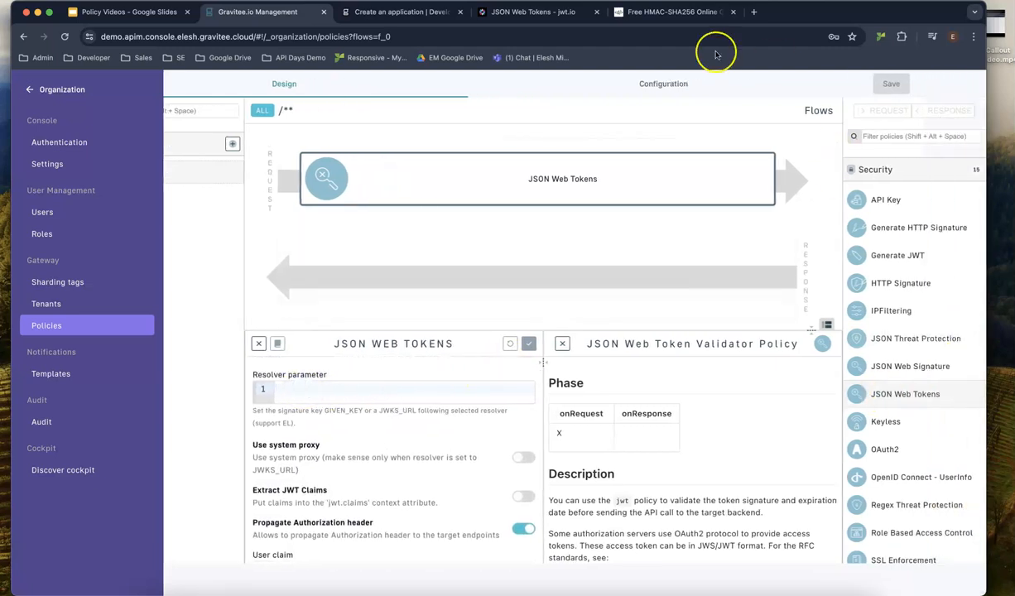
click(674, 12)
click(450, 508)
drag(450, 508, 132, 512)
key(ctrl+c)
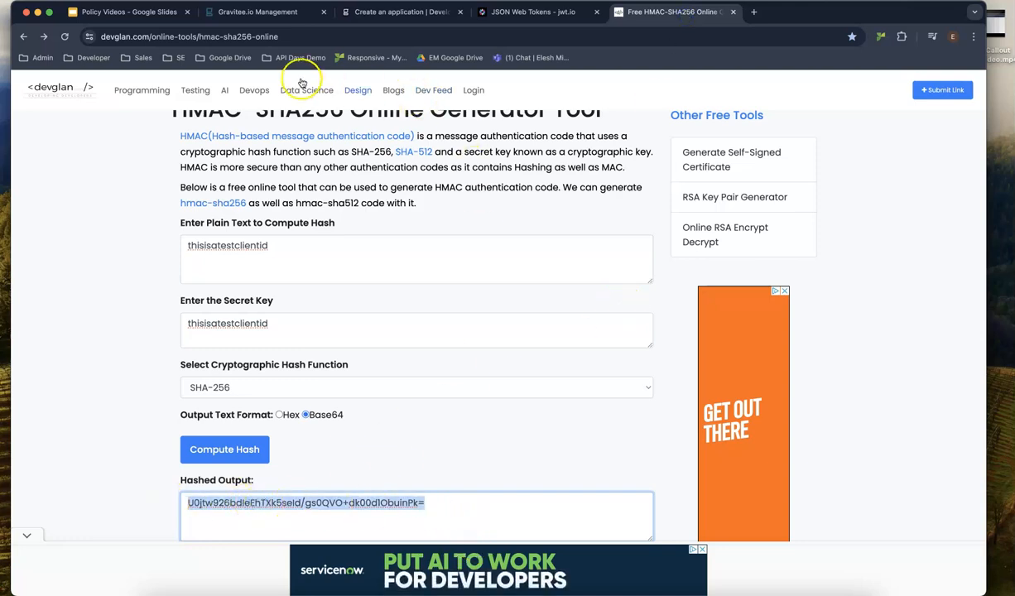
click(255, 12)
click(339, 396)
key(ctrl+v)
Apply the policy change, then save and redeploy the platform policies to the gateways.
click(530, 345)
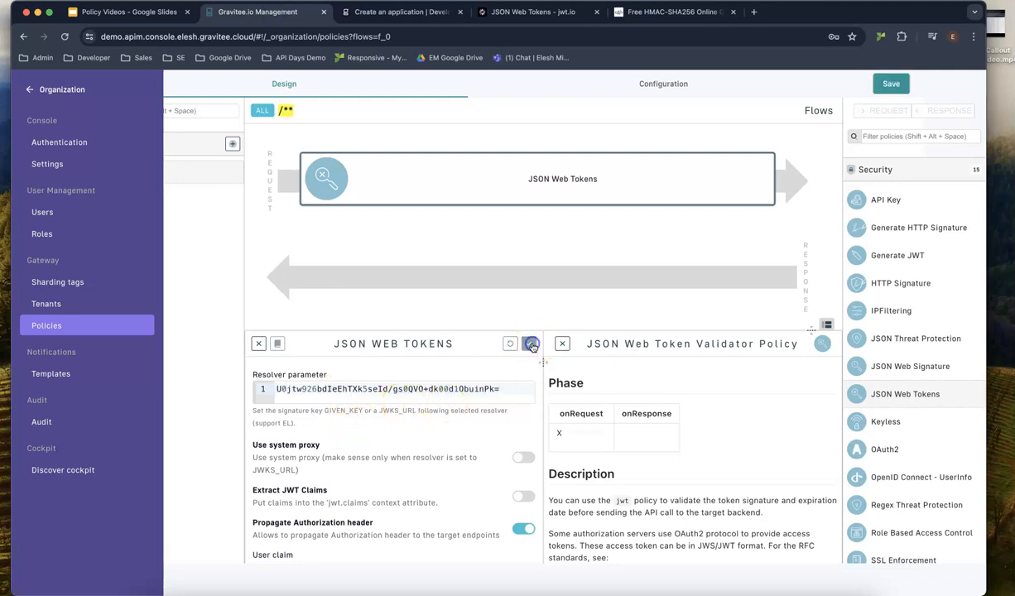
click(891, 83)
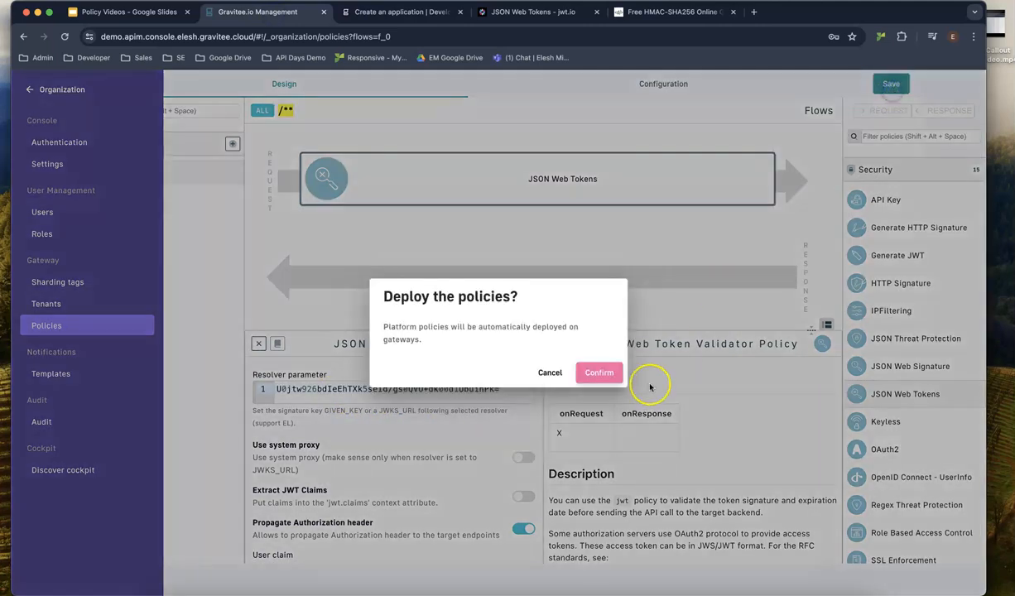
click(596, 372)
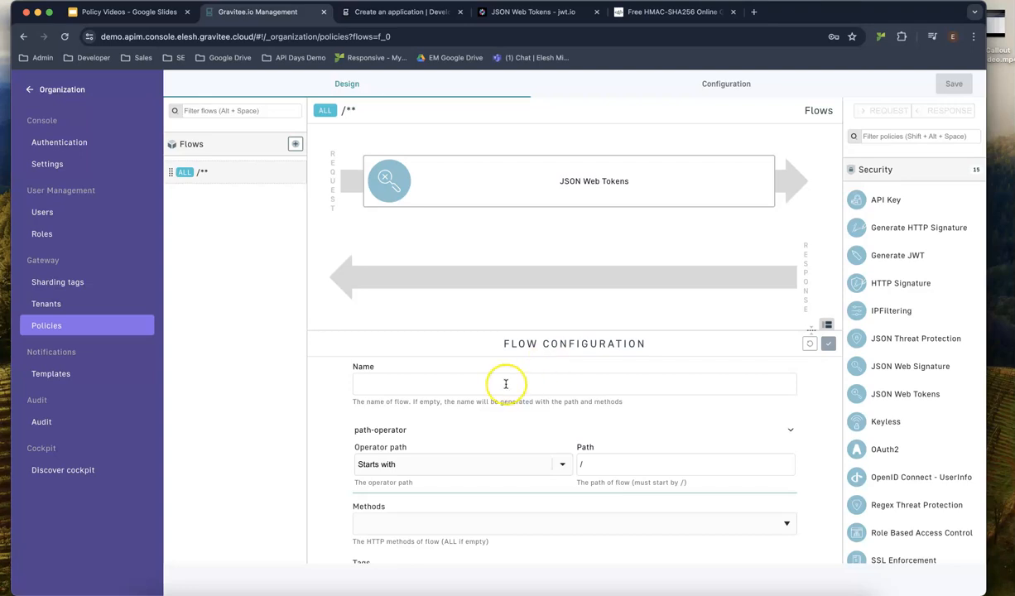
scroll(502, 385, down, 3)
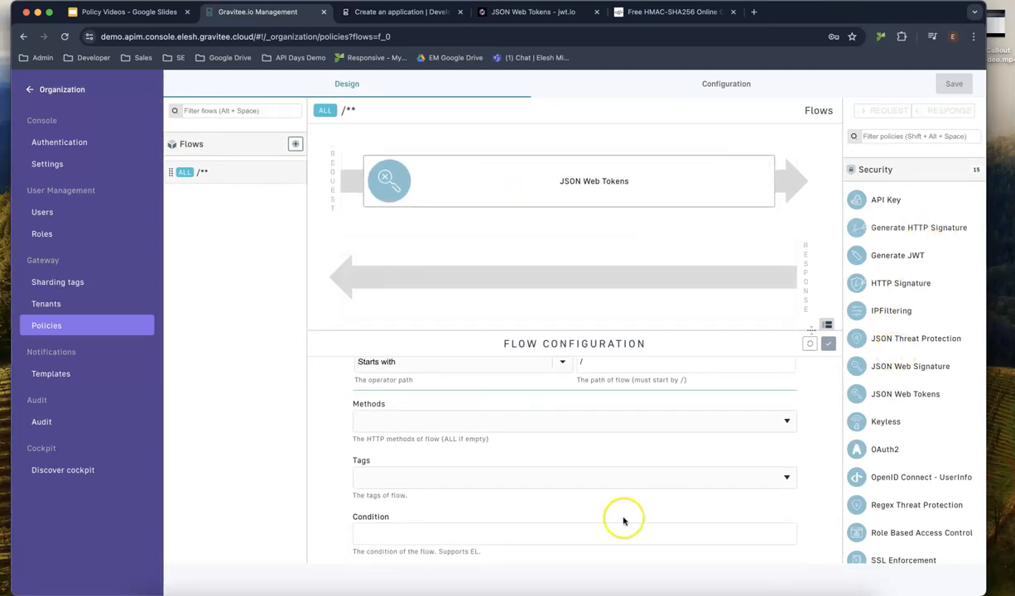
click(510, 589)
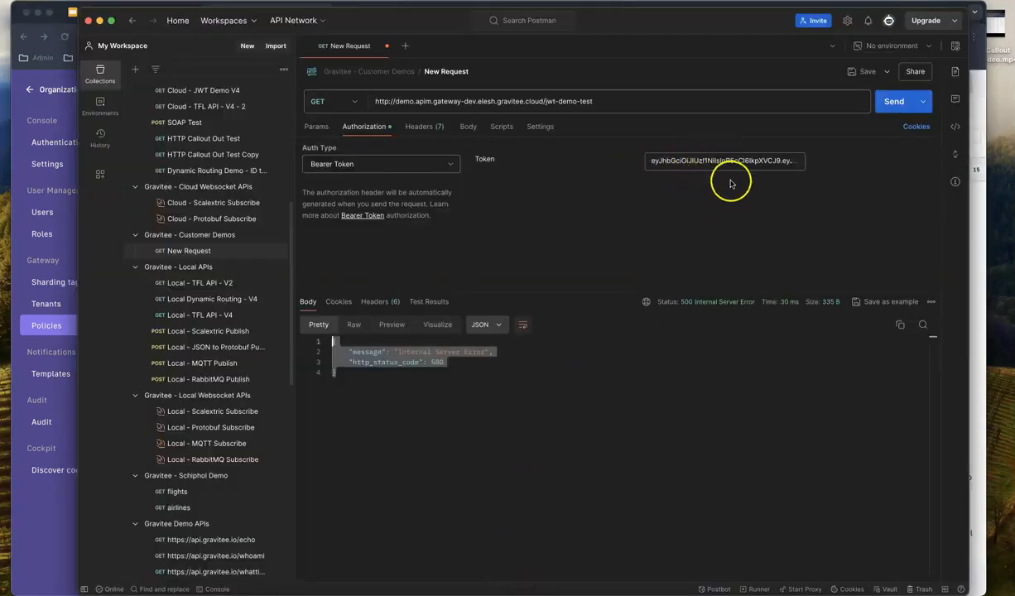
Send the jwt-demo-test request again after a 401 until it returns 200 OK with TfL line data.
click(896, 109)
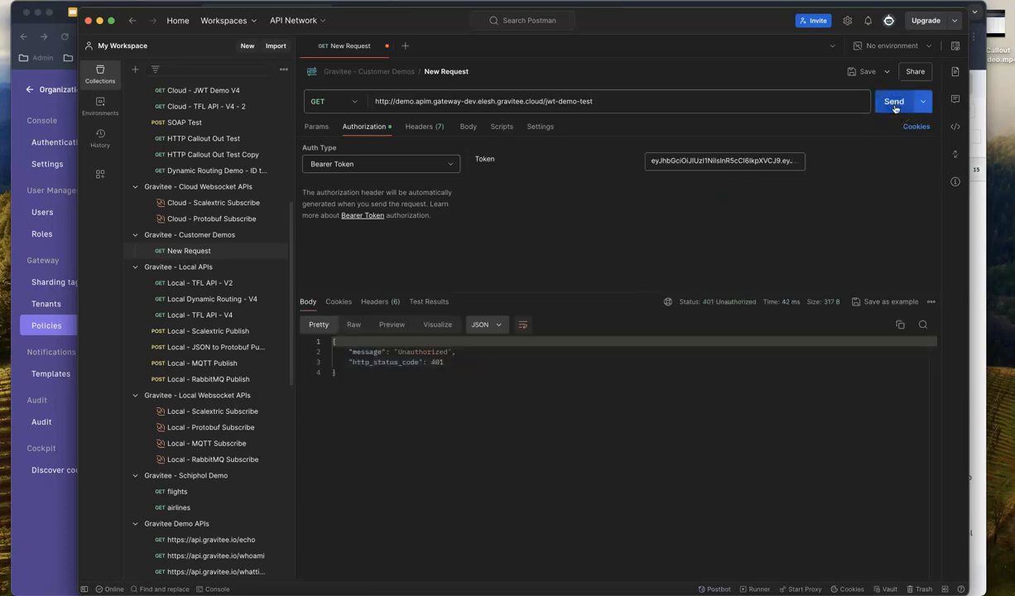
click(894, 109)
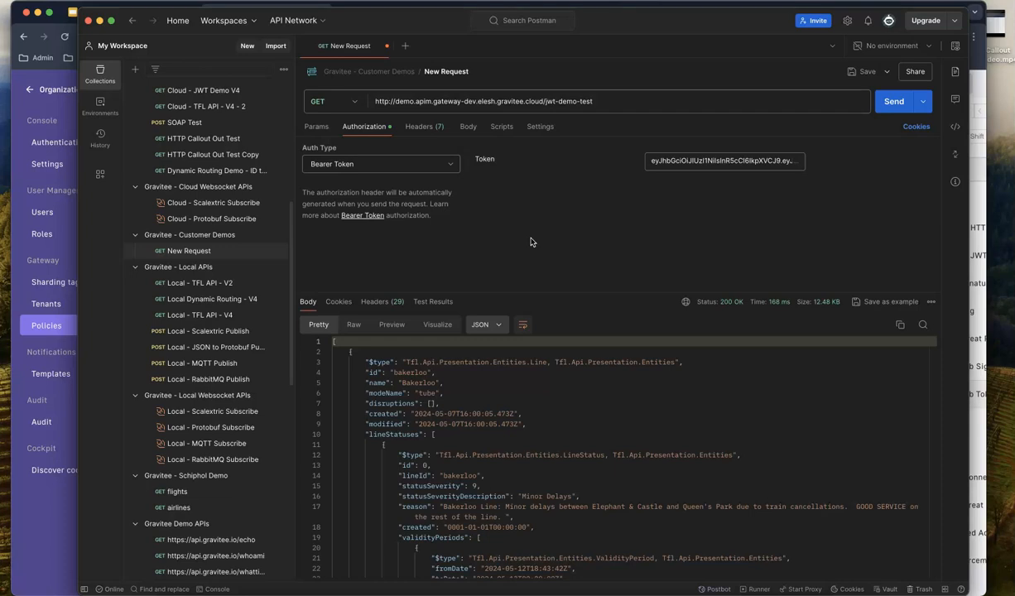
click(31, 489)
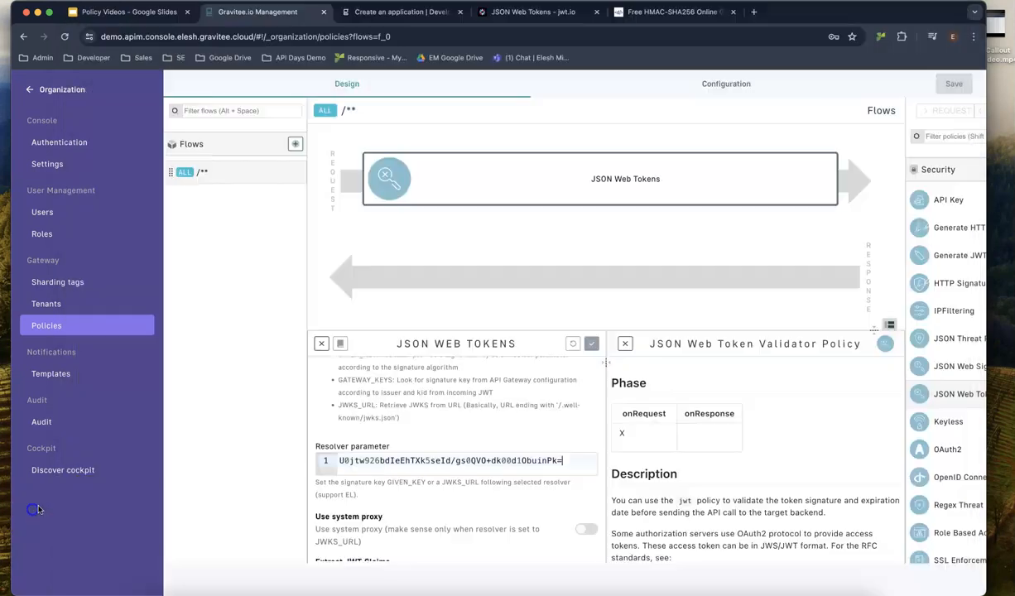
Glance at the jwt.io and devglan HMAC tabs, then open the Policy Videos slide deck.
click(530, 13)
click(660, 12)
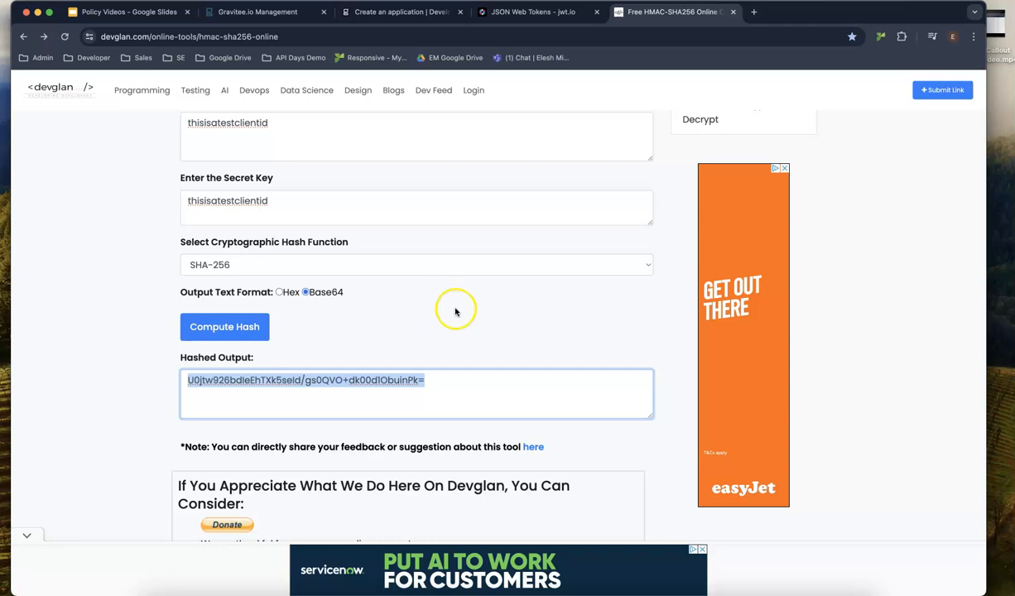
click(113, 14)
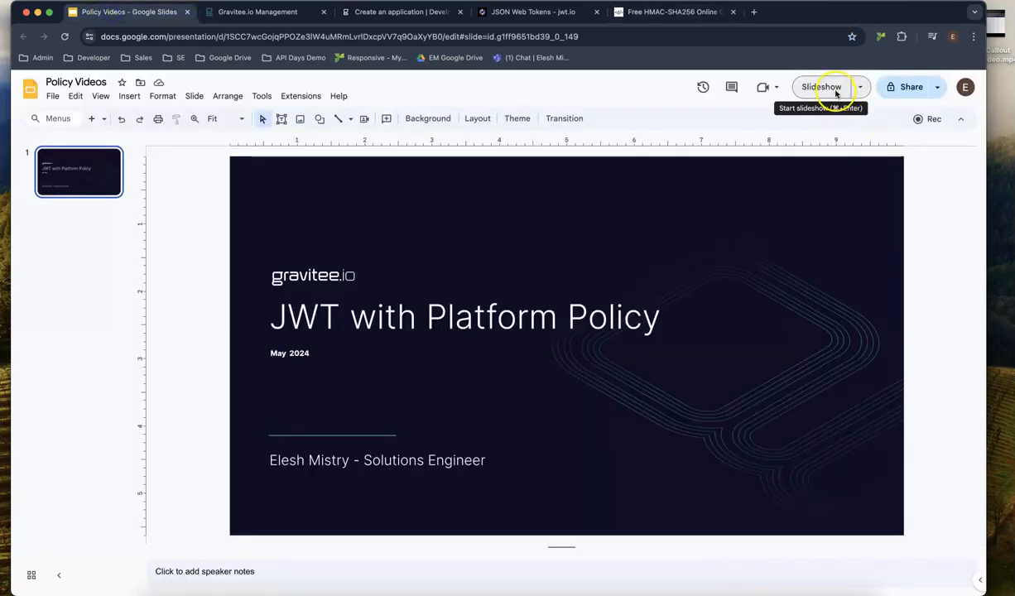